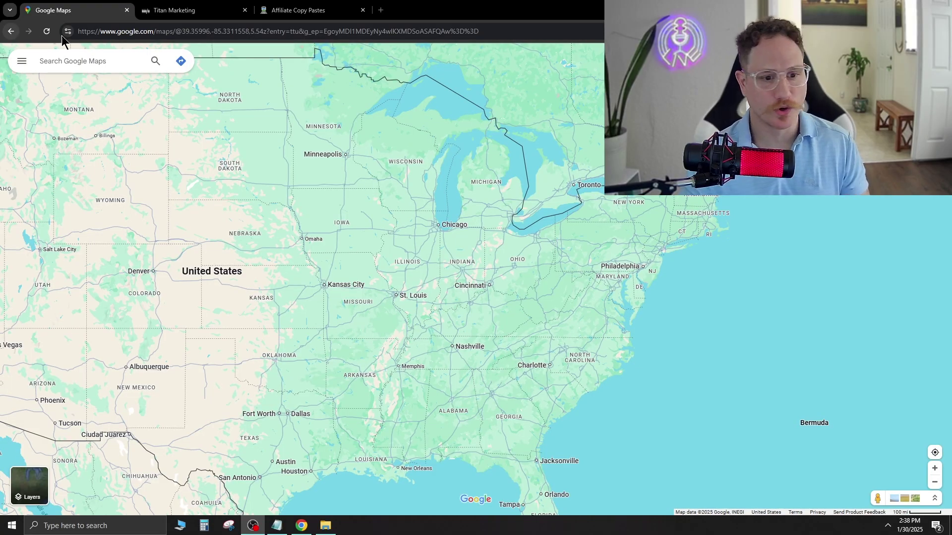
Zoom the Google Maps view into Chicago and bring up recent searches in the search box.
click(91, 66)
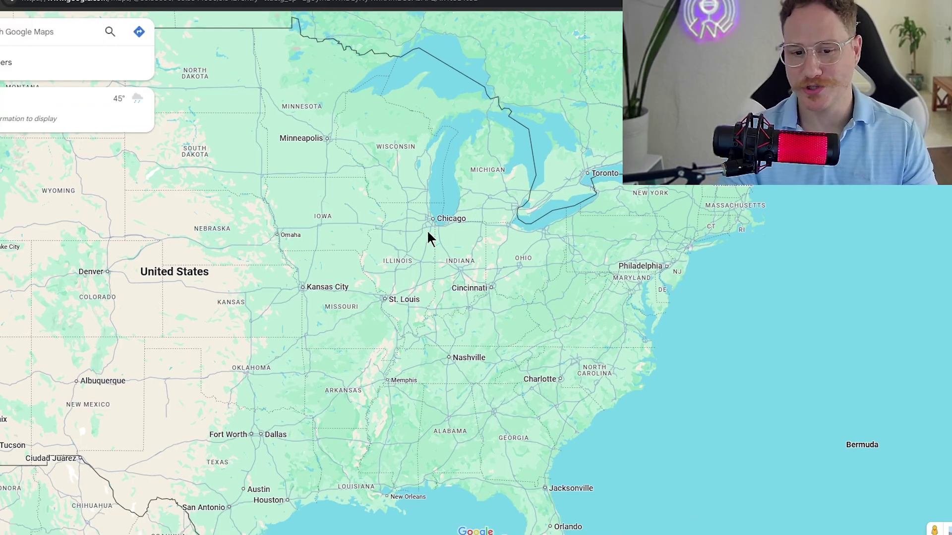
scroll(411, 228, up, 5)
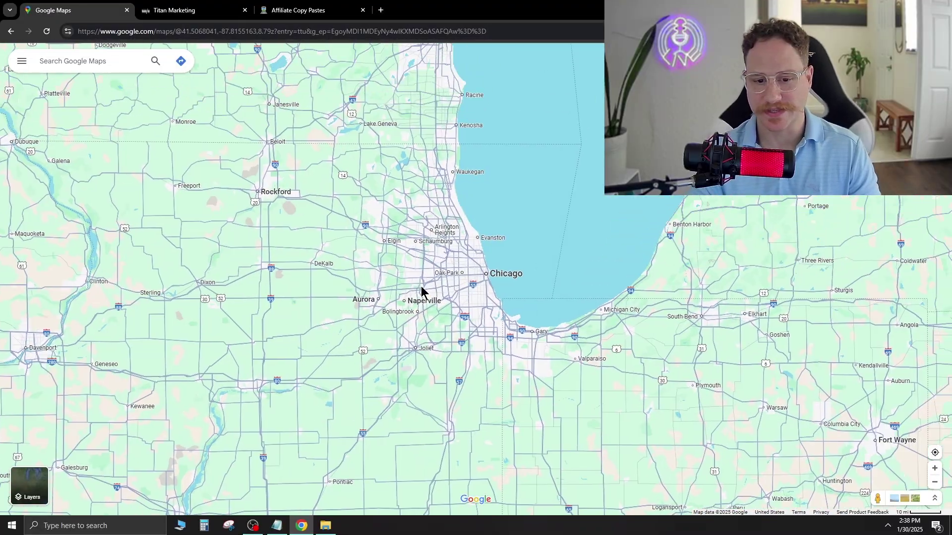
scroll(420, 289, up, 2)
click(87, 61)
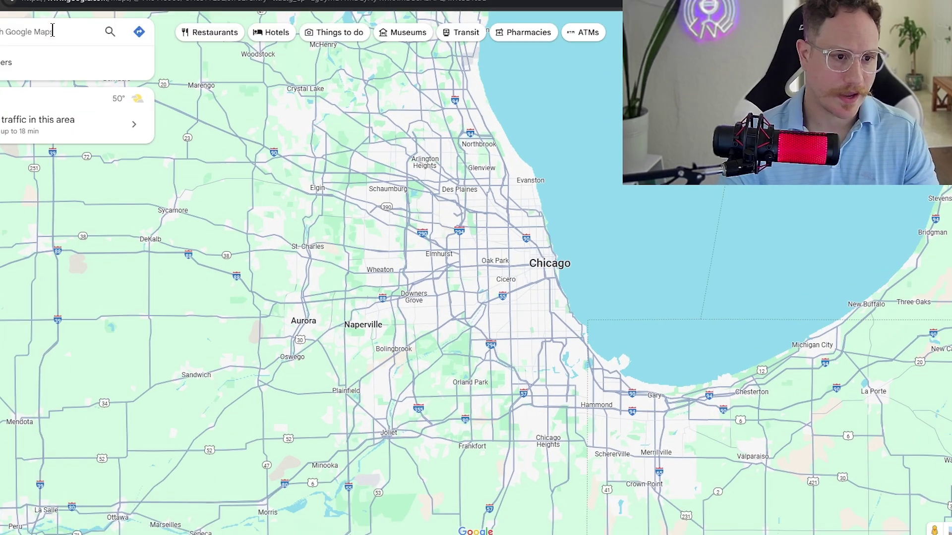
click(36, 67)
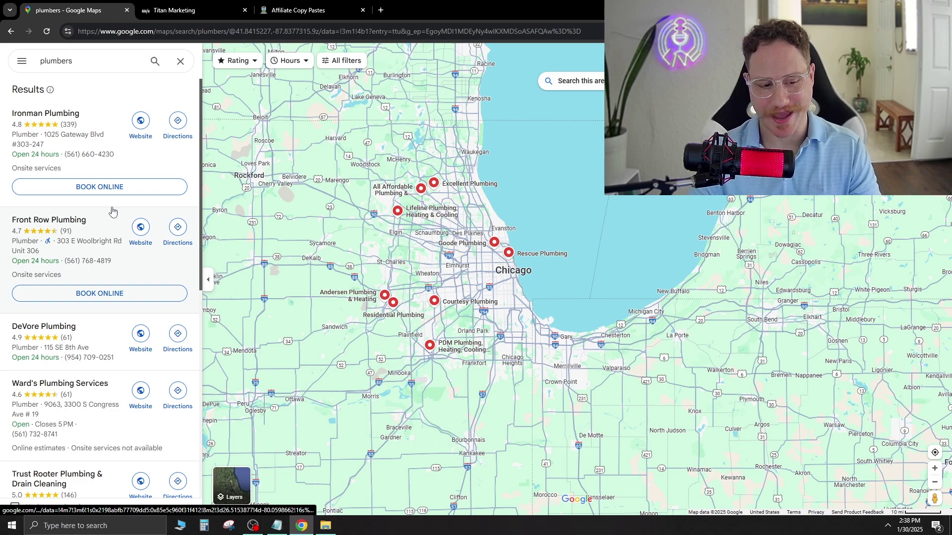
scroll(128, 216, down, 7)
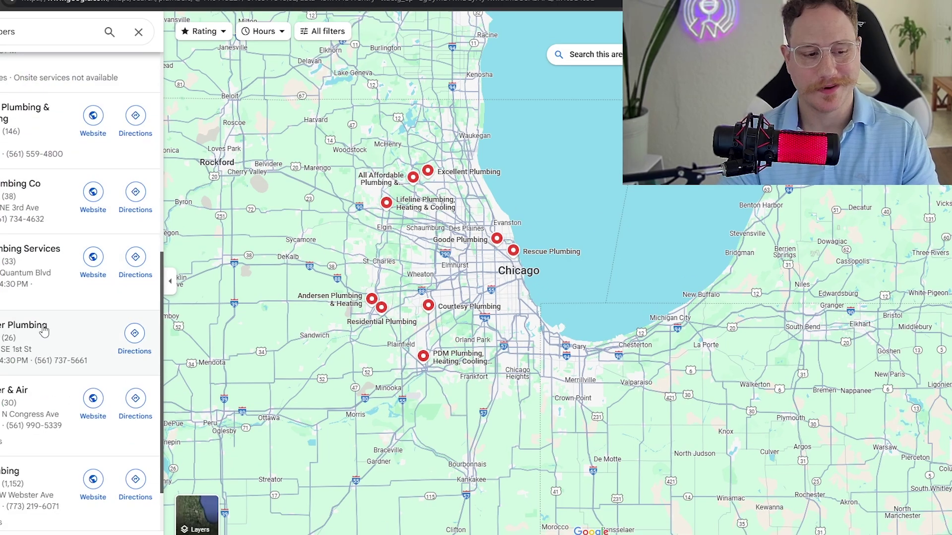
click(54, 329)
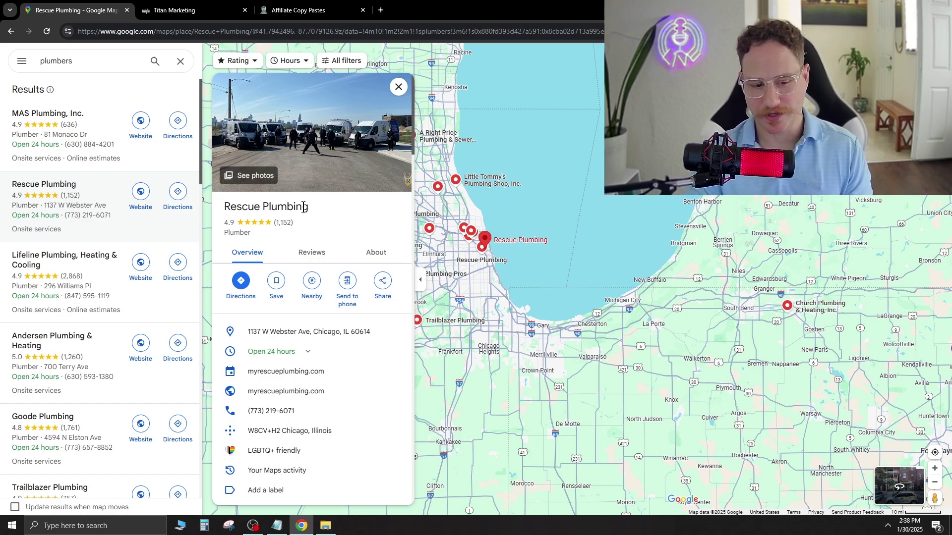
scroll(303, 214, down, 1)
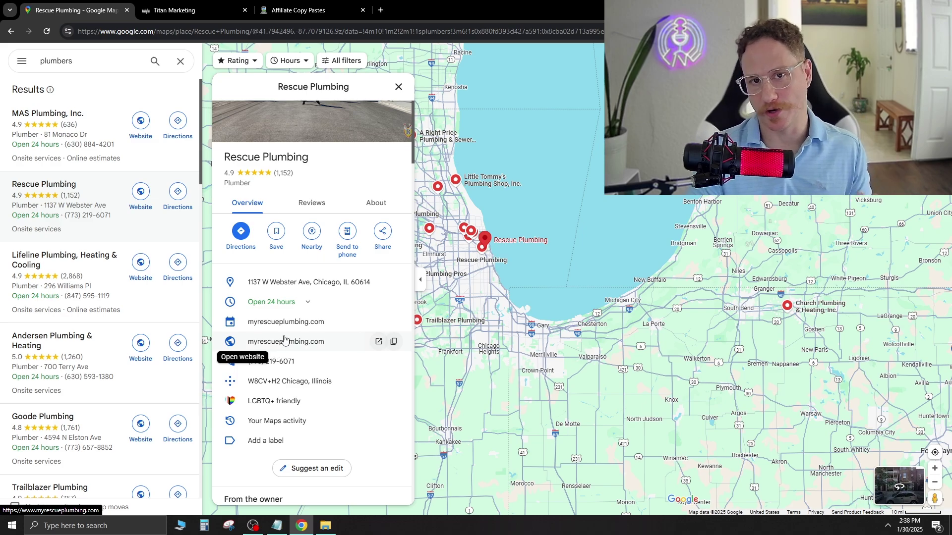
scroll(120, 302, down, 2)
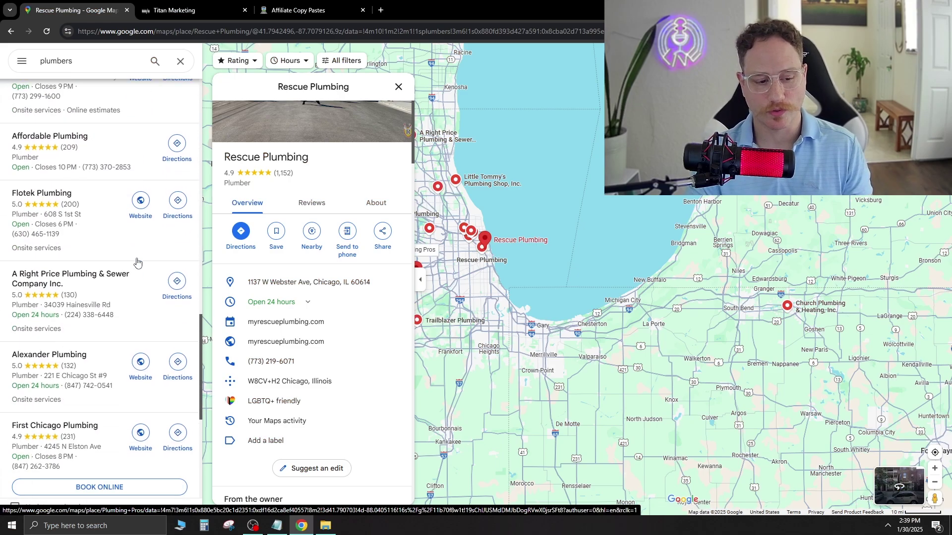
scroll(137, 262, up, 2)
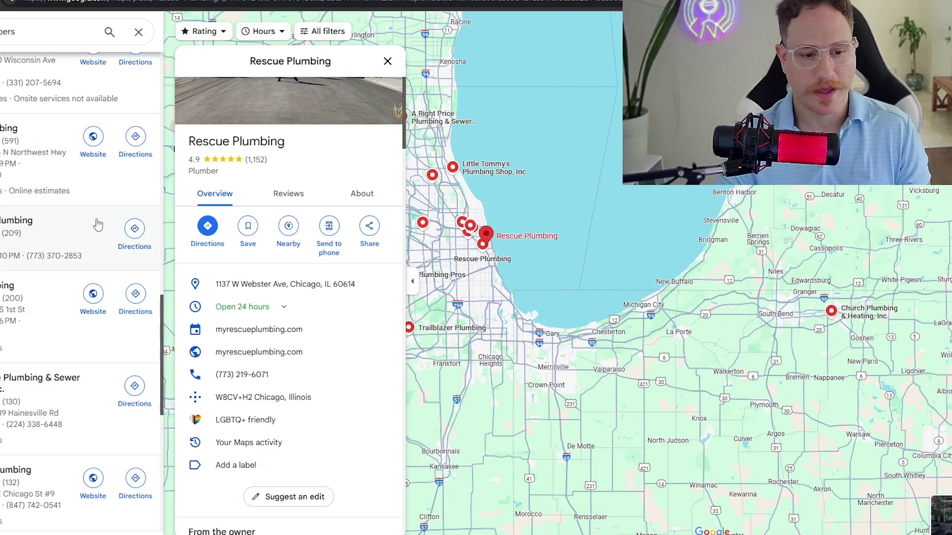
Open Affordable Plumbing, then A Right Price Plumbing, then Chalmers Plumbing in Hobart, Indiana.
click(95, 234)
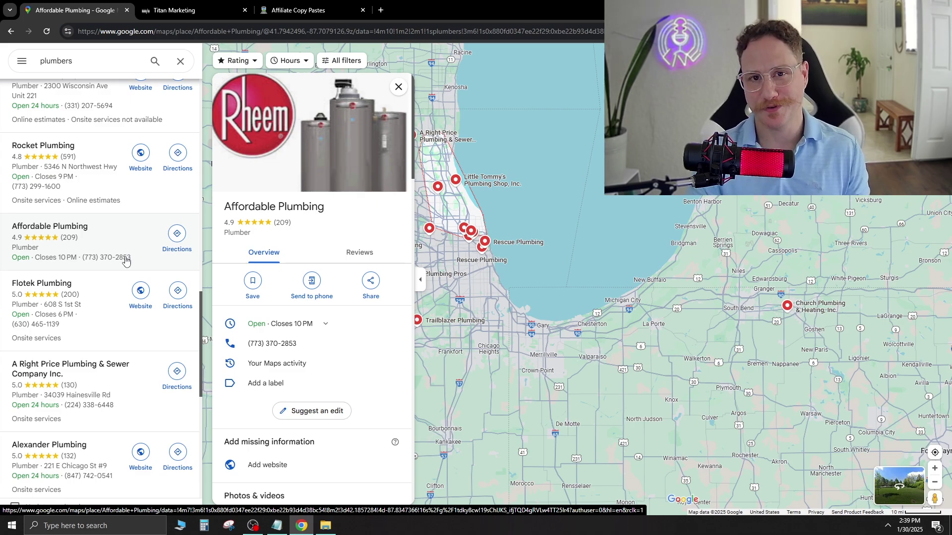
scroll(128, 297, down, 1)
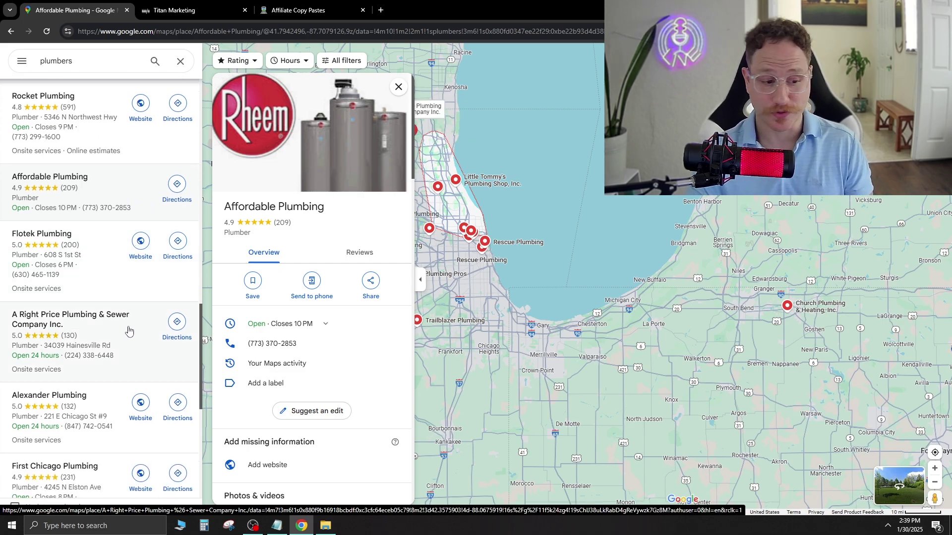
scroll(134, 317, down, 1)
click(139, 305)
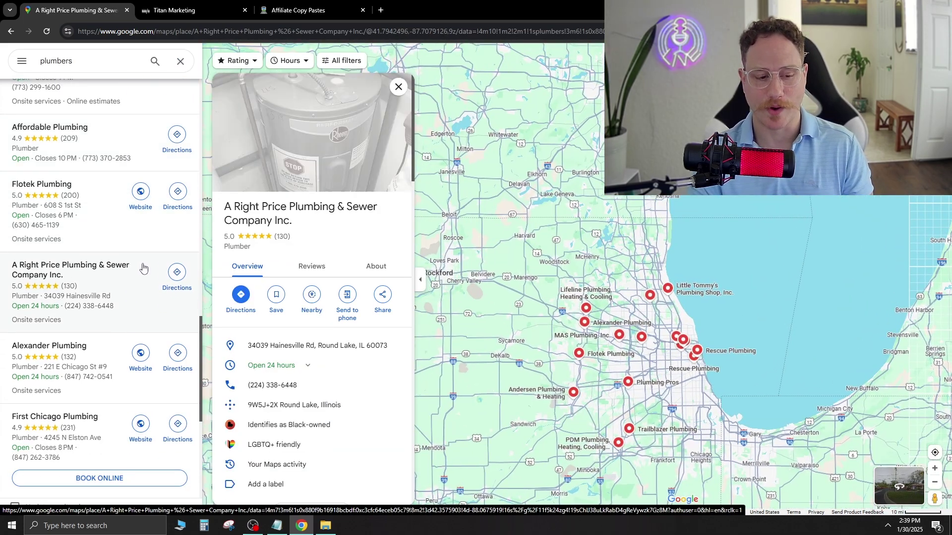
scroll(144, 263, down, 5)
scroll(89, 298, down, 5)
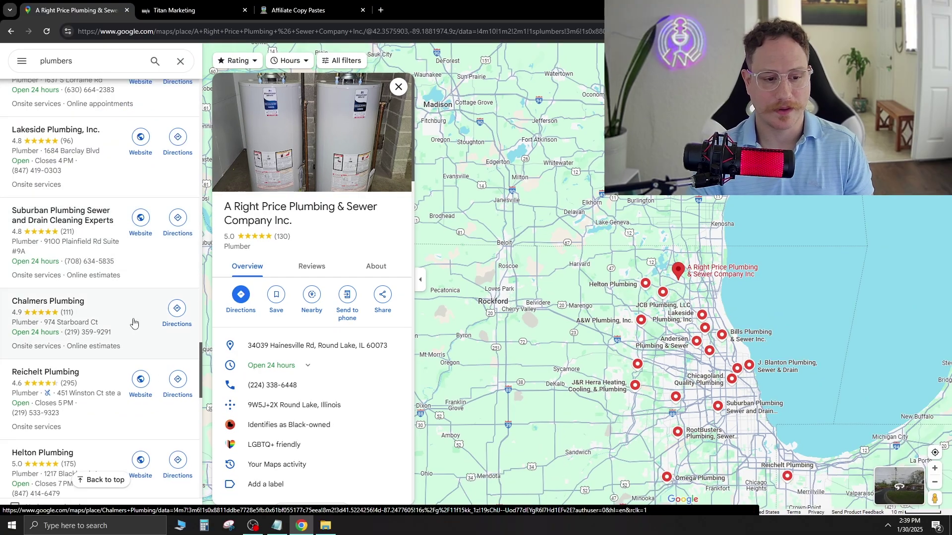
click(83, 331)
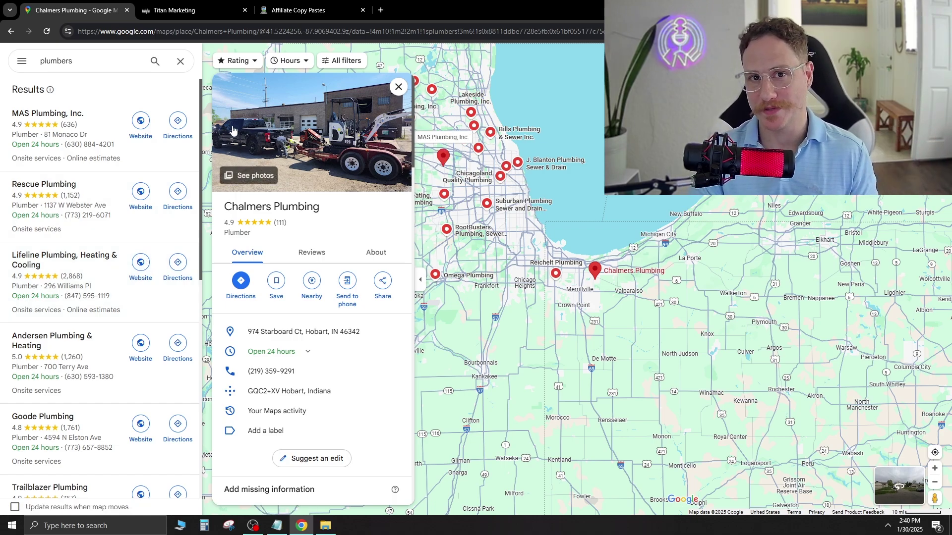
Start a new AI-built funnel in Marketing Titan for the business 'Chalmers Plumbing'.
key(ctrl+Tab)
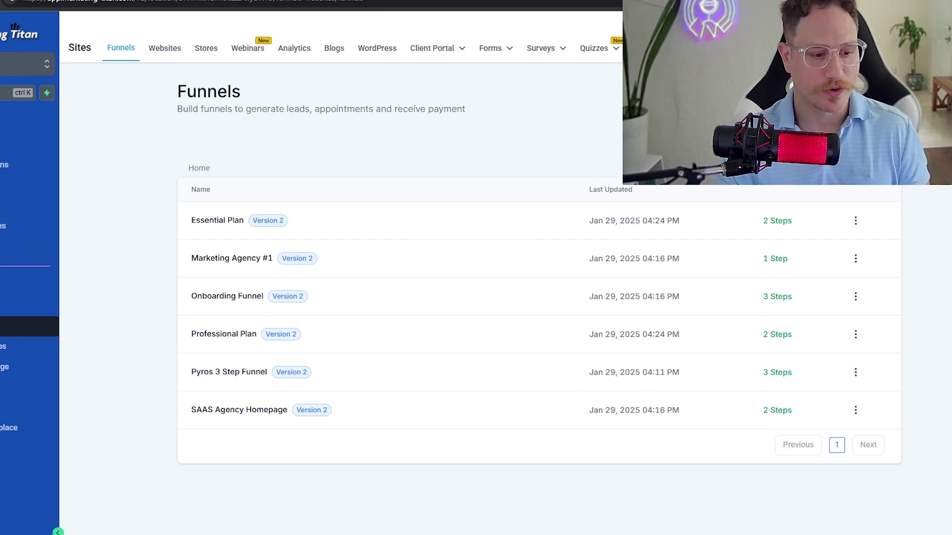
click(863, 143)
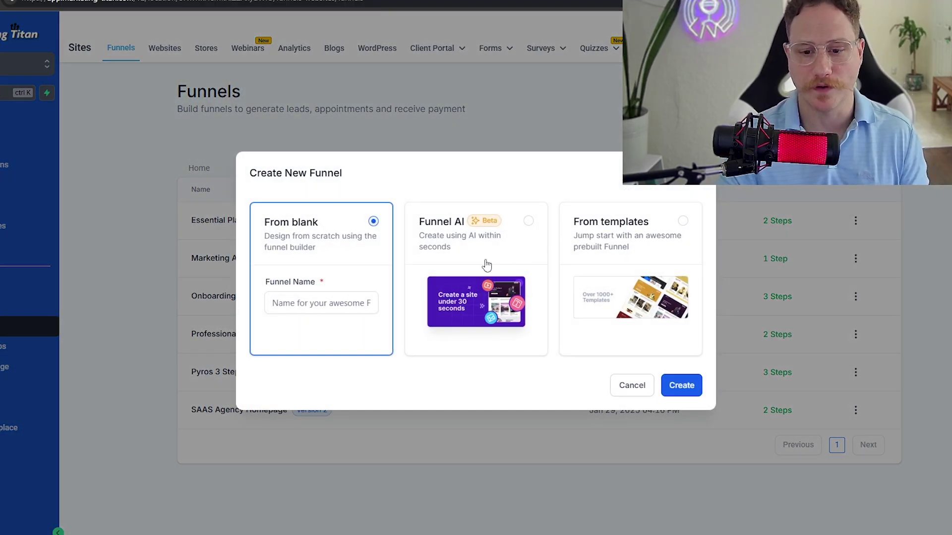
click(463, 250)
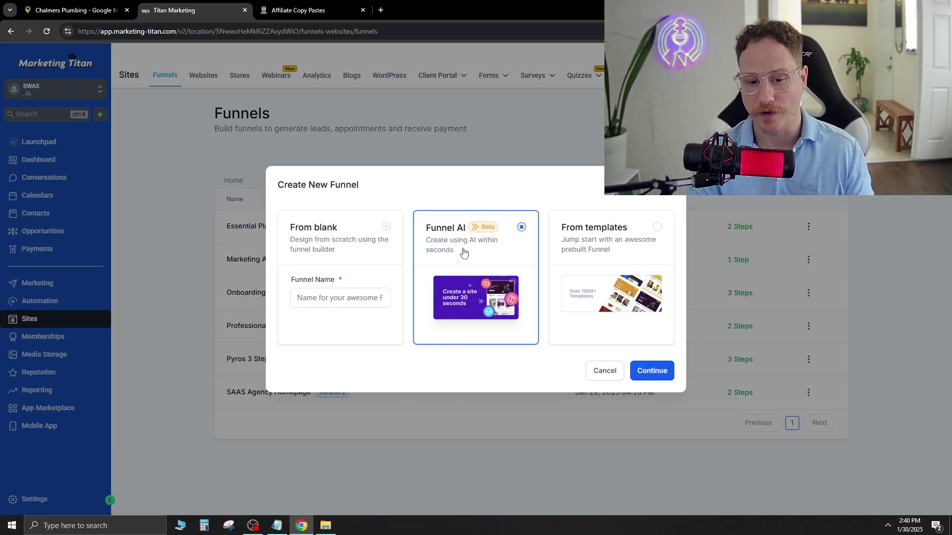
click(650, 381)
click(434, 251)
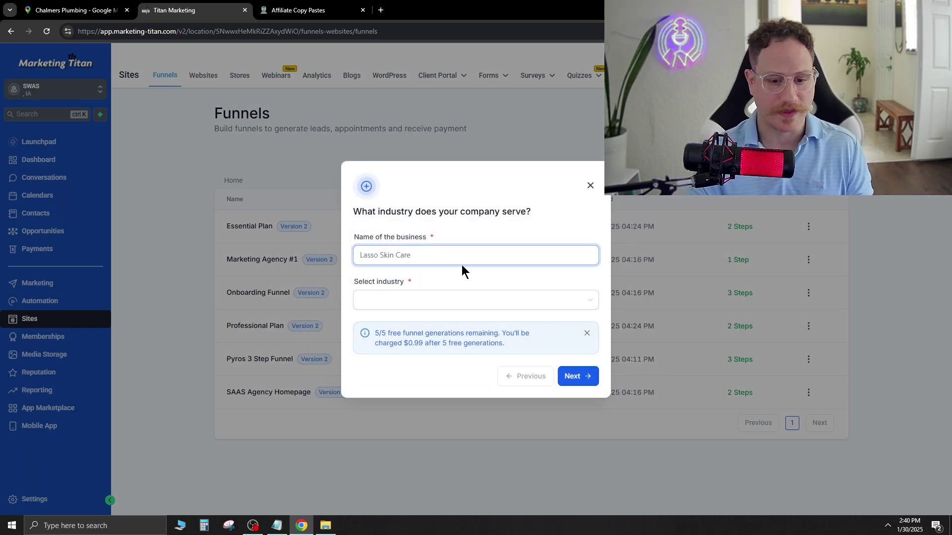
text(Chalmers Plumb)
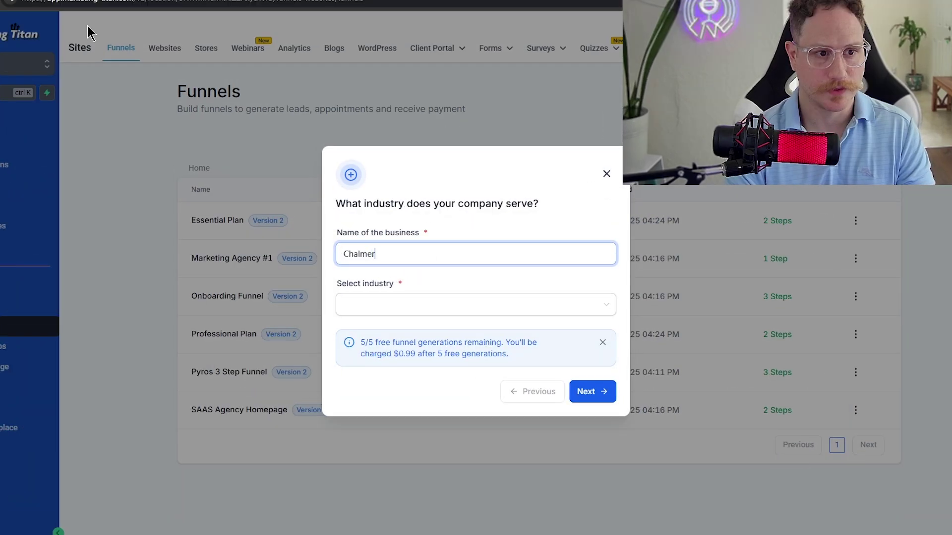
text(ing)
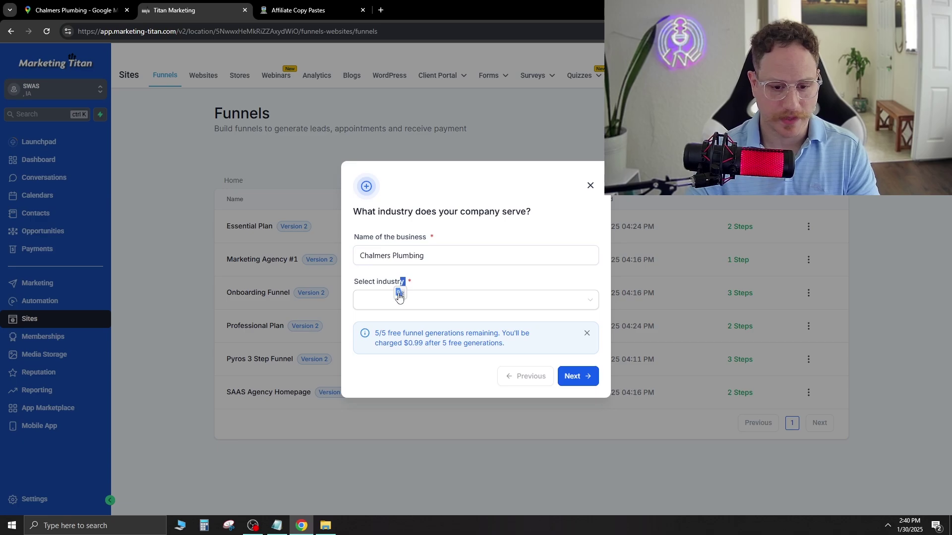
Set industry Plumber, tone Professional, goal Generate more leads, and generate the funnel.
click(379, 305)
click(440, 367)
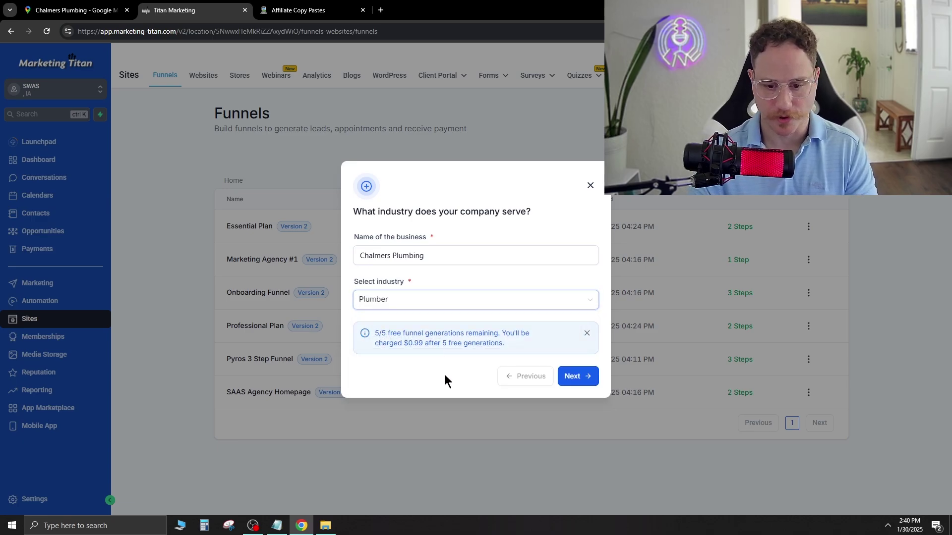
click(575, 377)
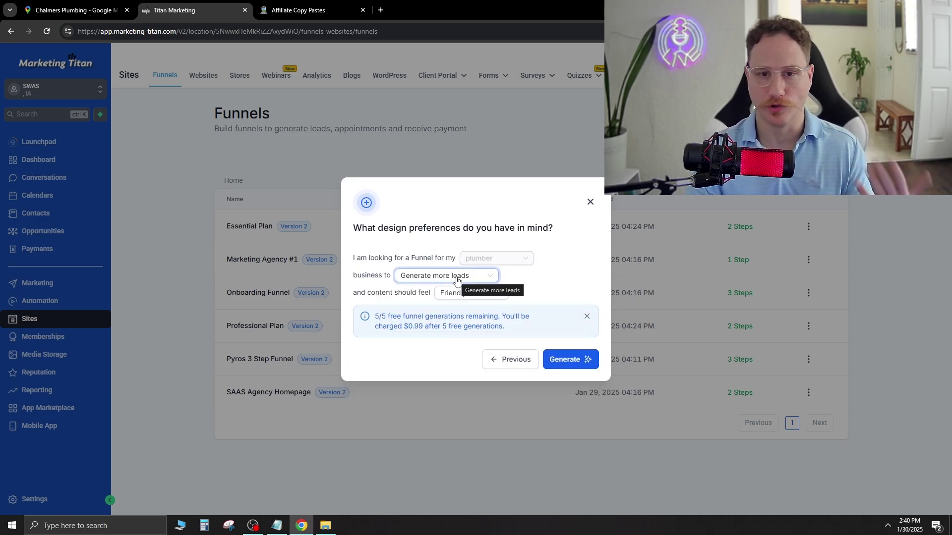
click(473, 297)
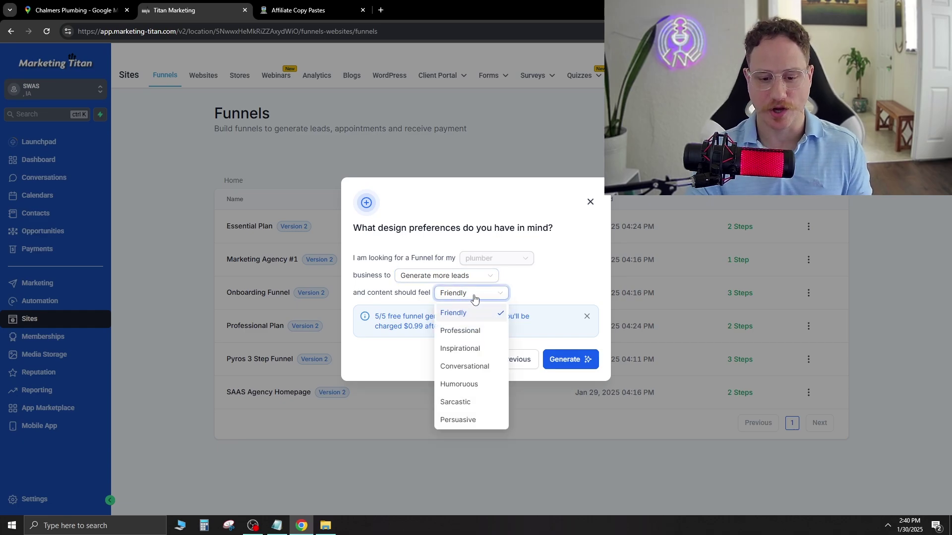
click(480, 332)
click(461, 277)
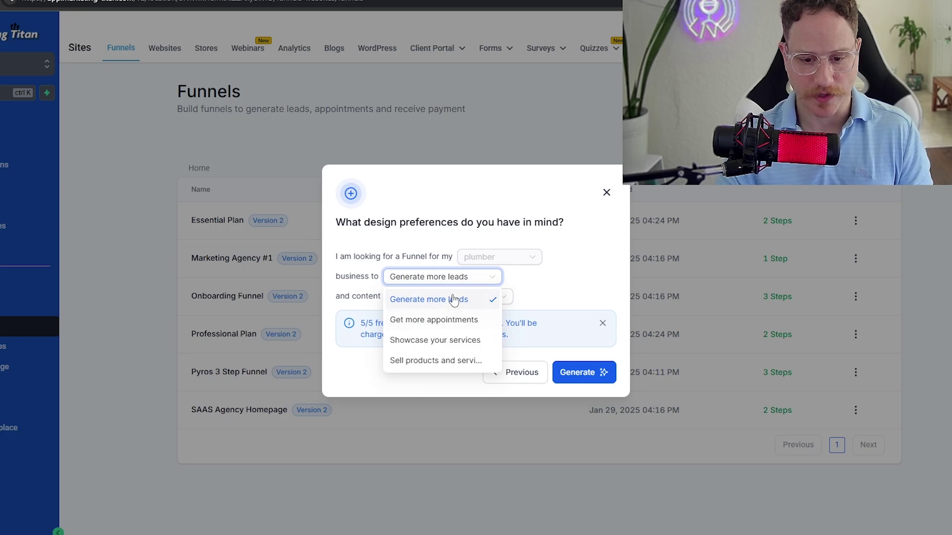
click(453, 299)
click(589, 376)
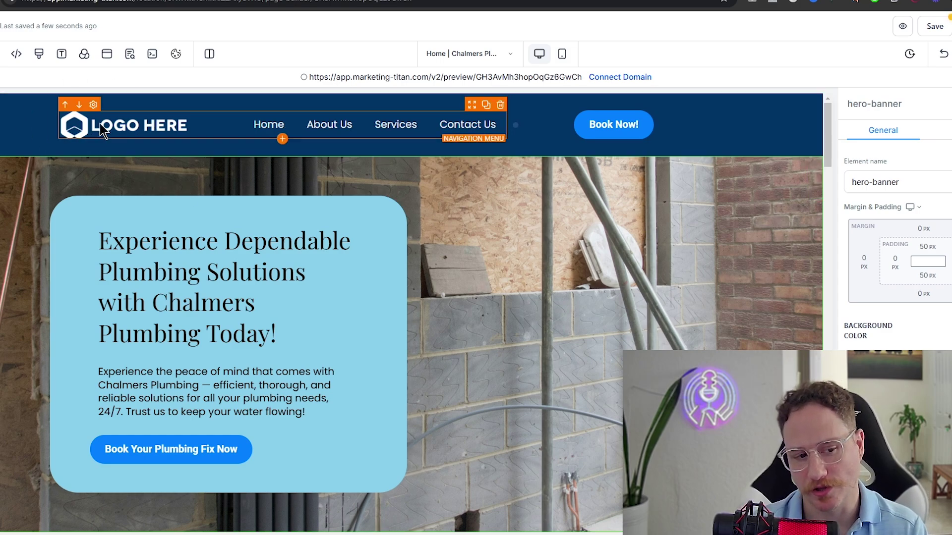
Select the hero banner section below the navigation menu to show its settings.
click(142, 134)
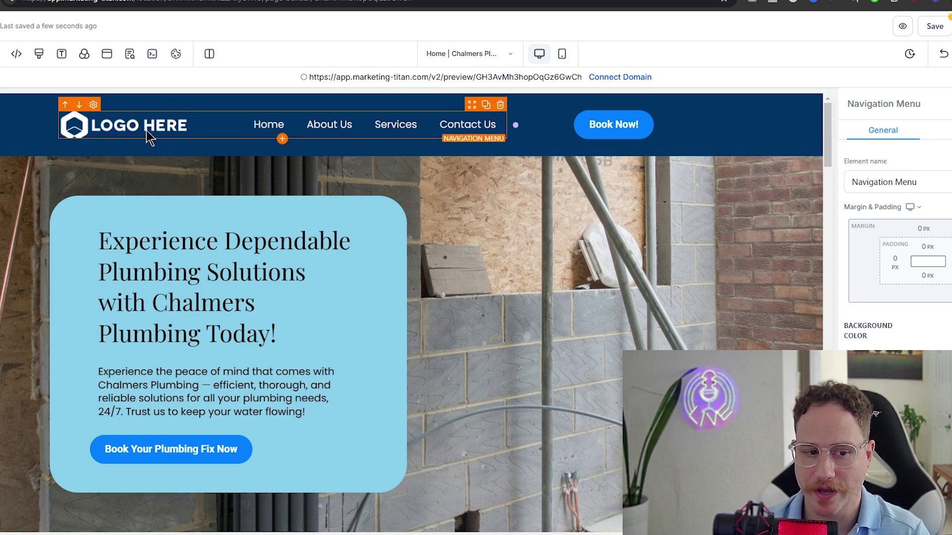
scroll(901, 348, down, 6)
scroll(901, 349, down, 10)
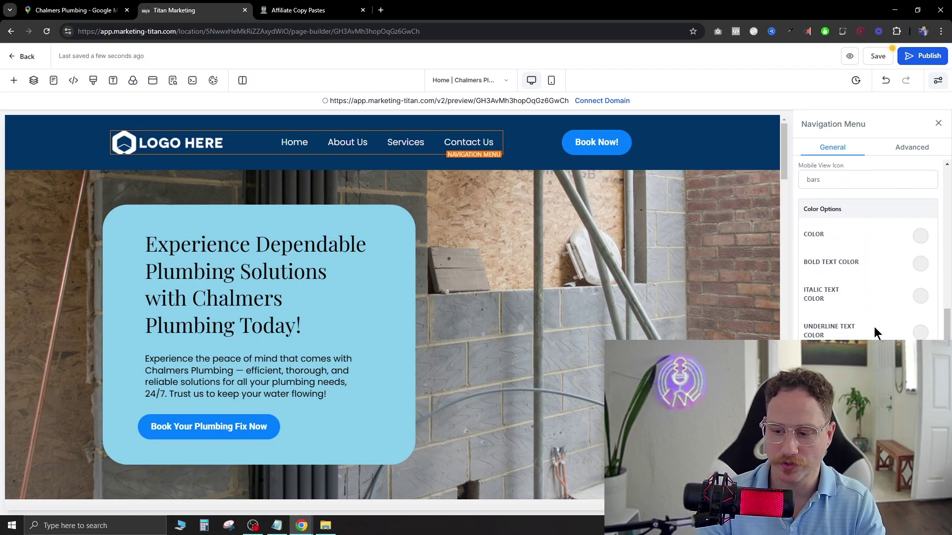
scroll(875, 332, down, 10)
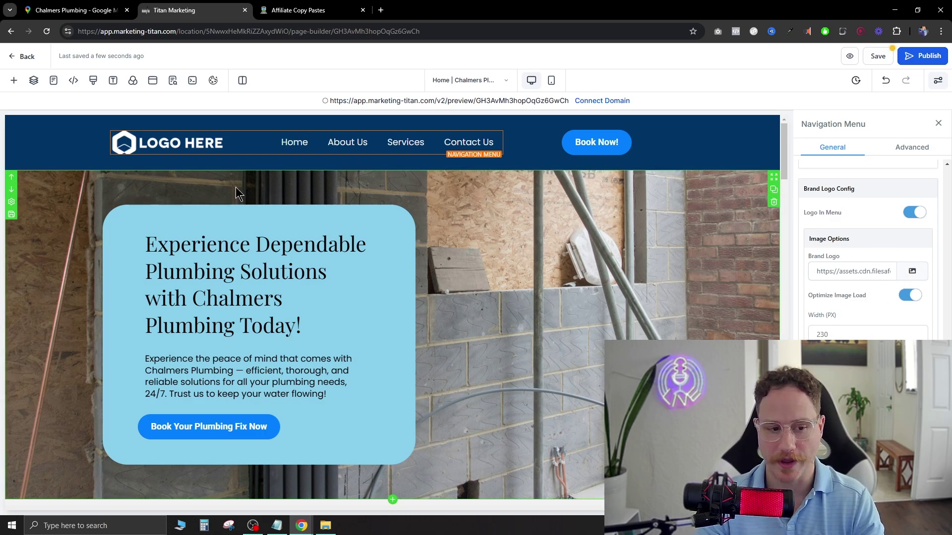
click(476, 248)
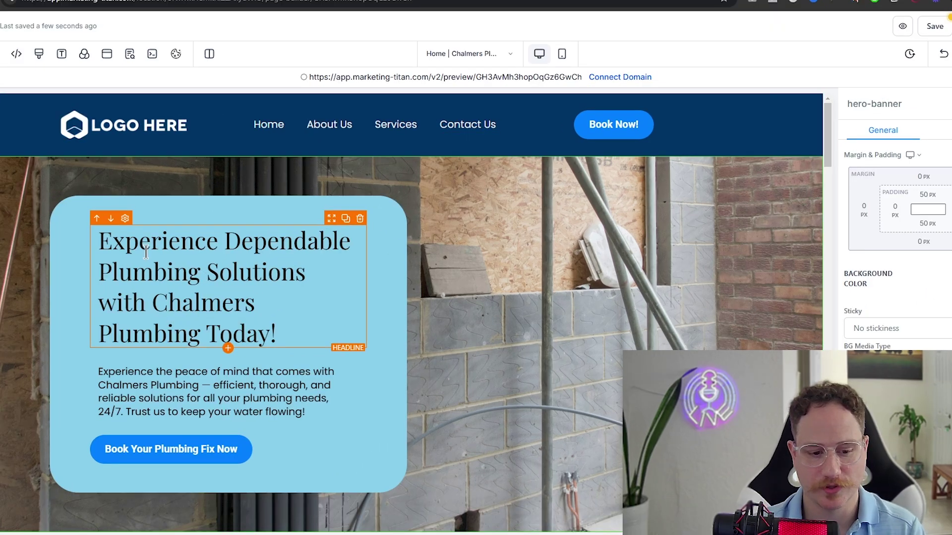
scroll(255, 327, down, 2)
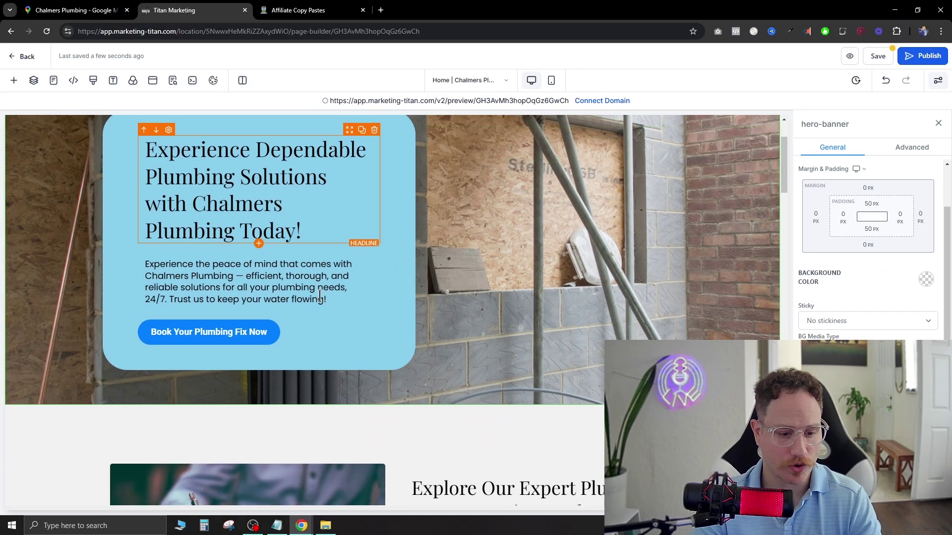
Give the hero booking button a Bounce Up animation after trying Rotate In.
click(251, 330)
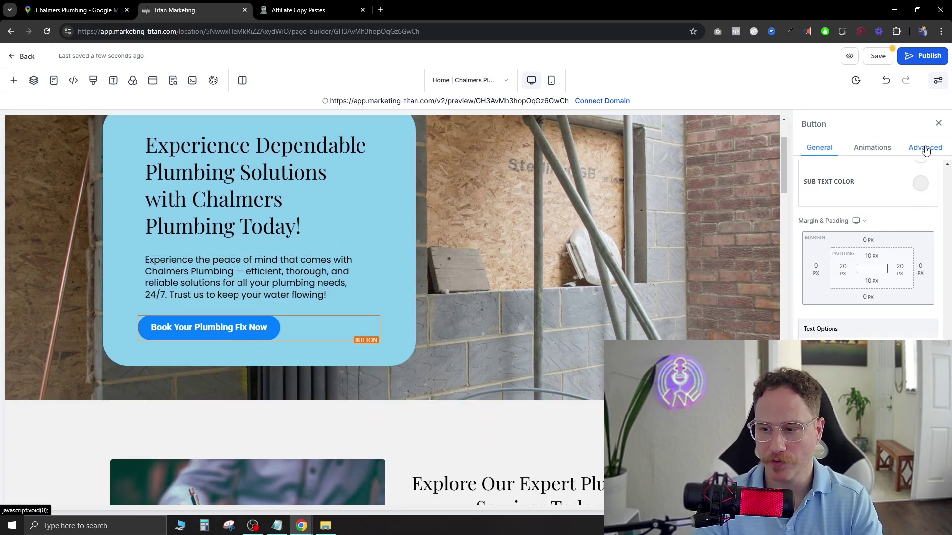
click(872, 147)
scroll(821, 178, down, 5)
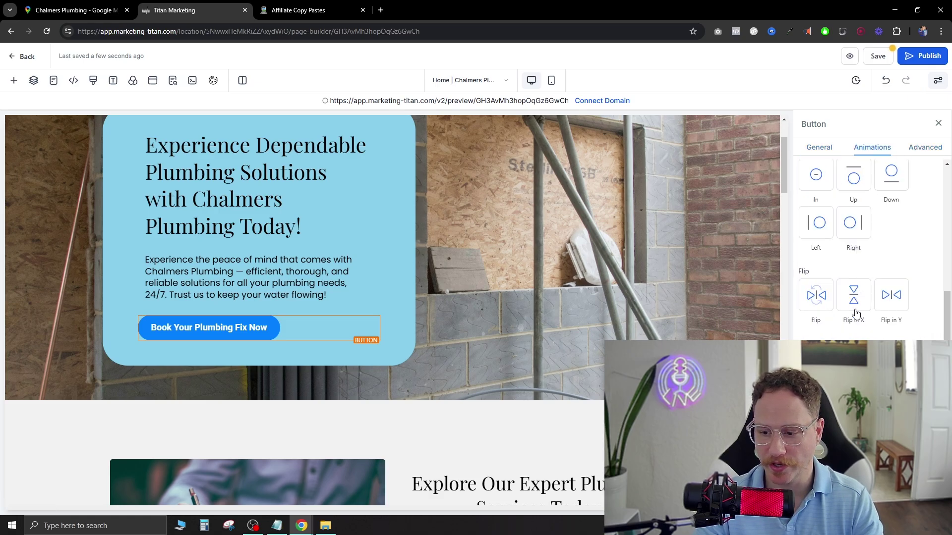
scroll(837, 278, down, 3)
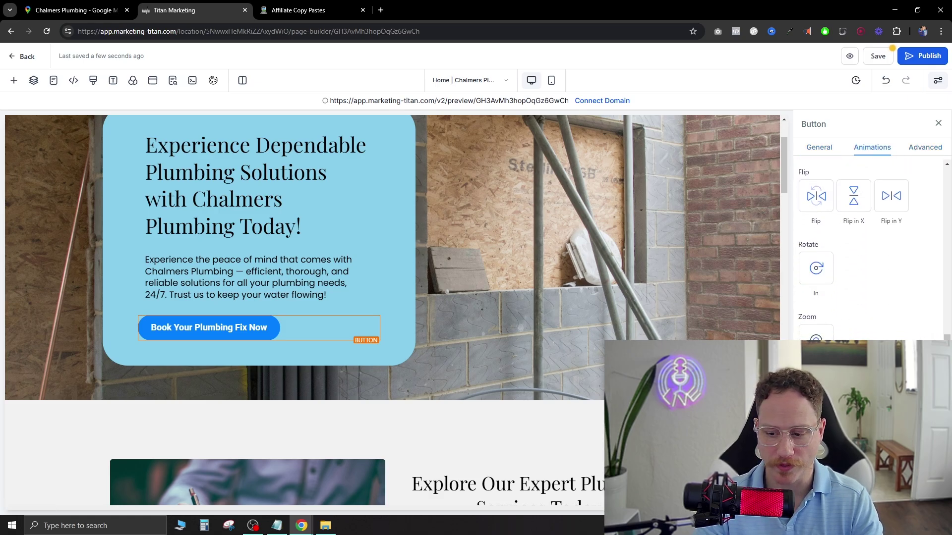
scroll(839, 315, up, 2)
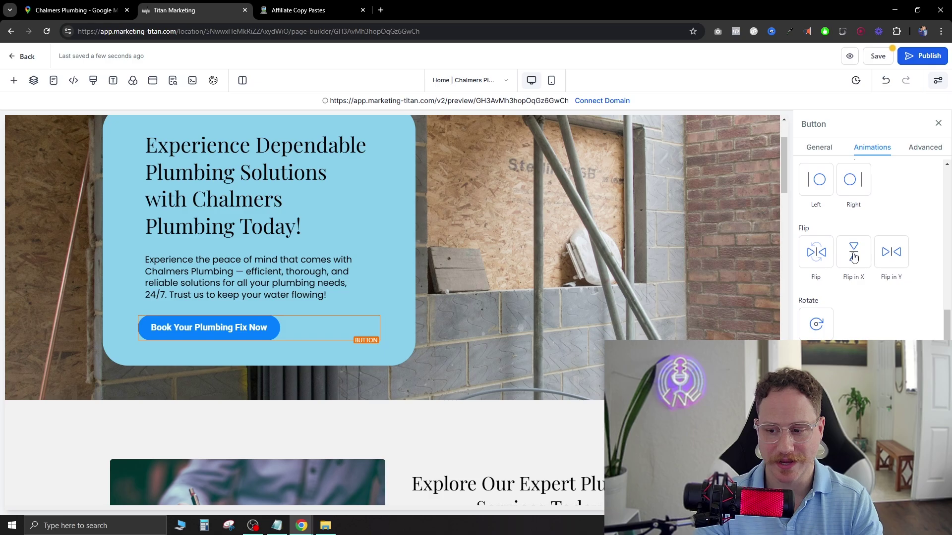
scroll(846, 270, down, 2)
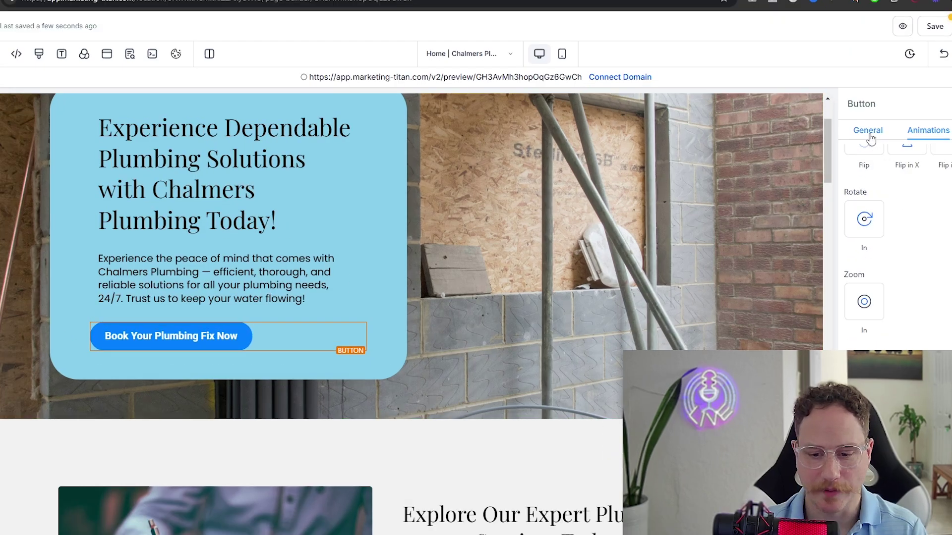
click(866, 229)
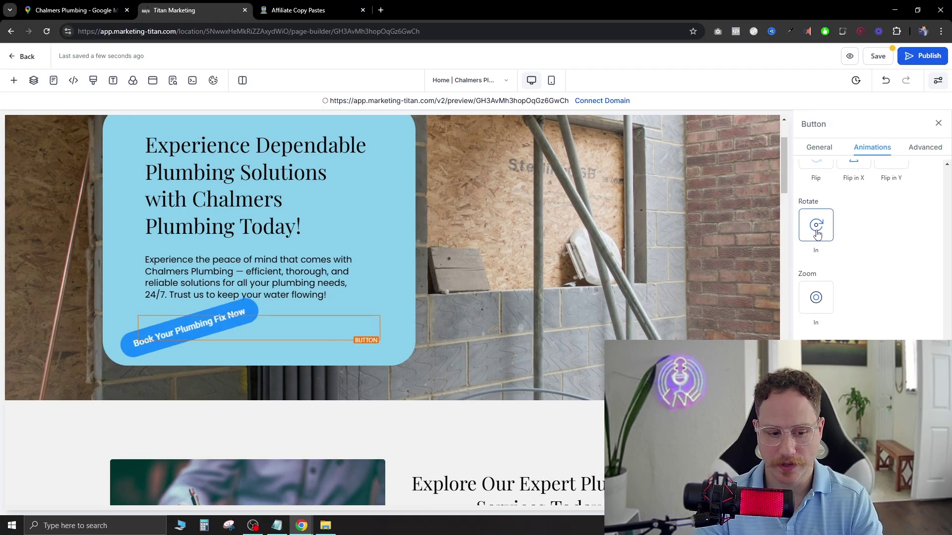
scroll(827, 243, up, 3)
click(859, 287)
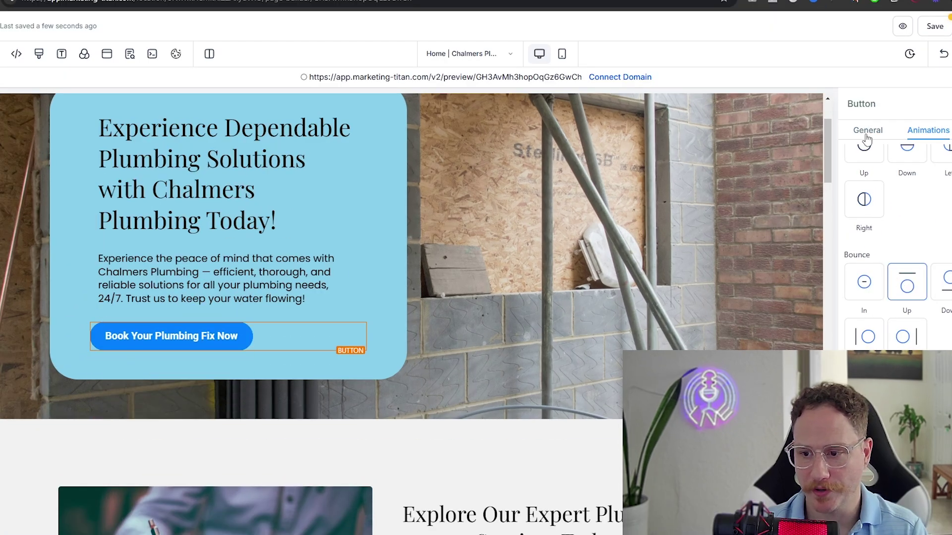
click(867, 133)
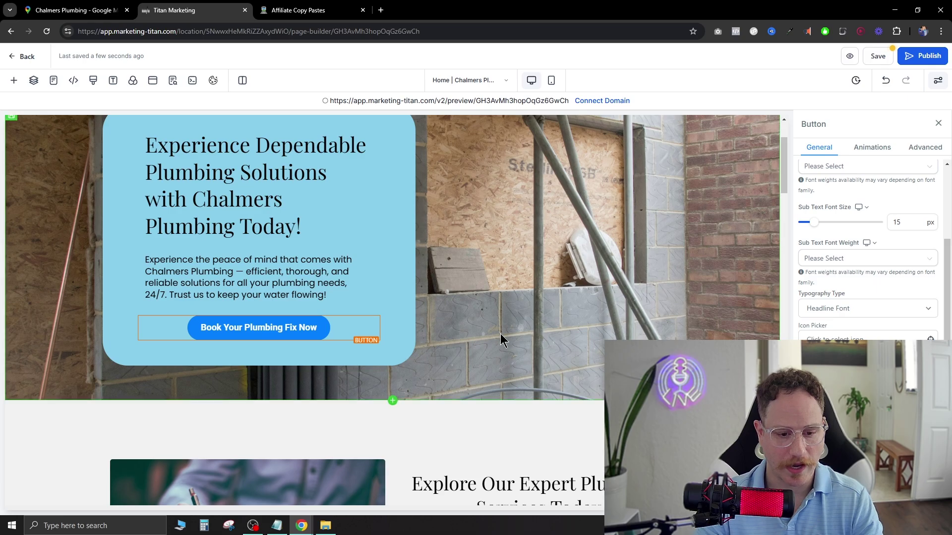
Centre-align the hero headline and paragraph text.
click(251, 295)
click(223, 198)
scroll(862, 279, down, 6)
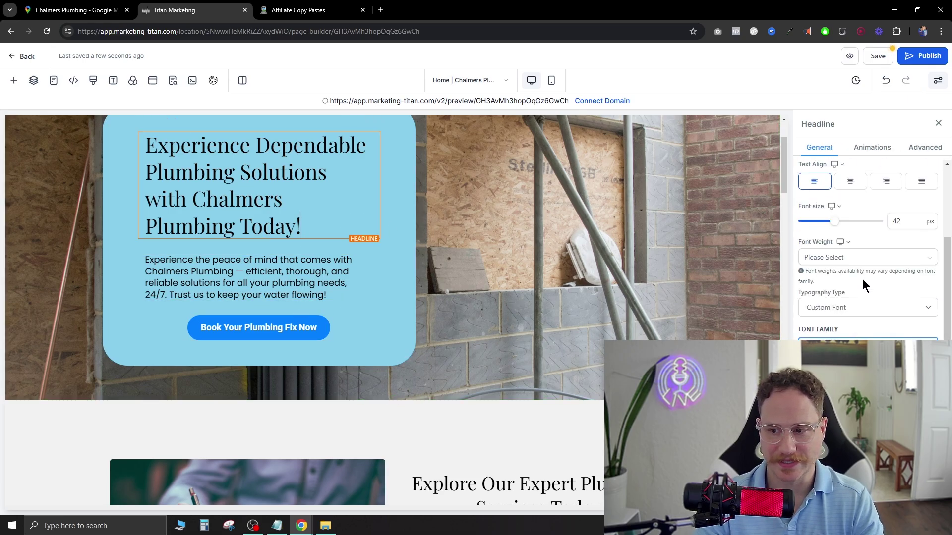
click(849, 295)
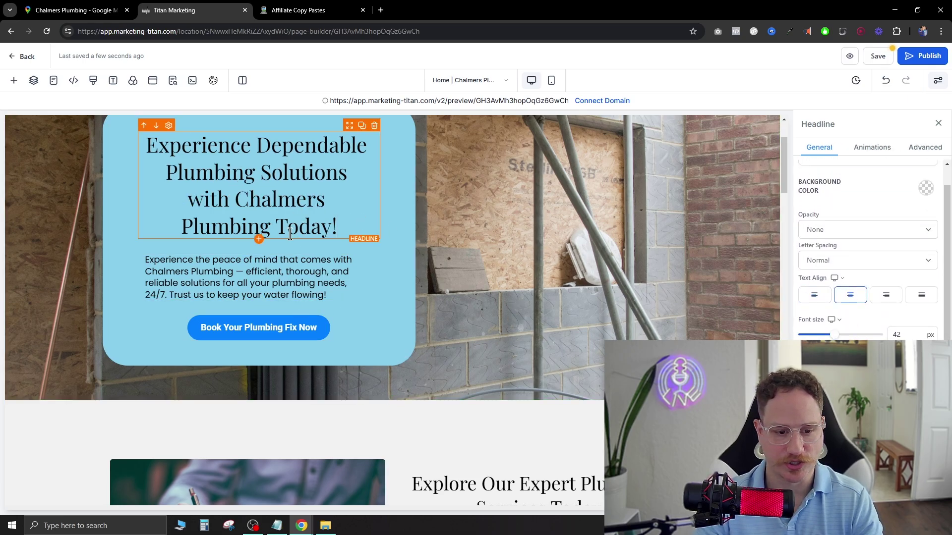
click(238, 277)
click(849, 295)
click(489, 321)
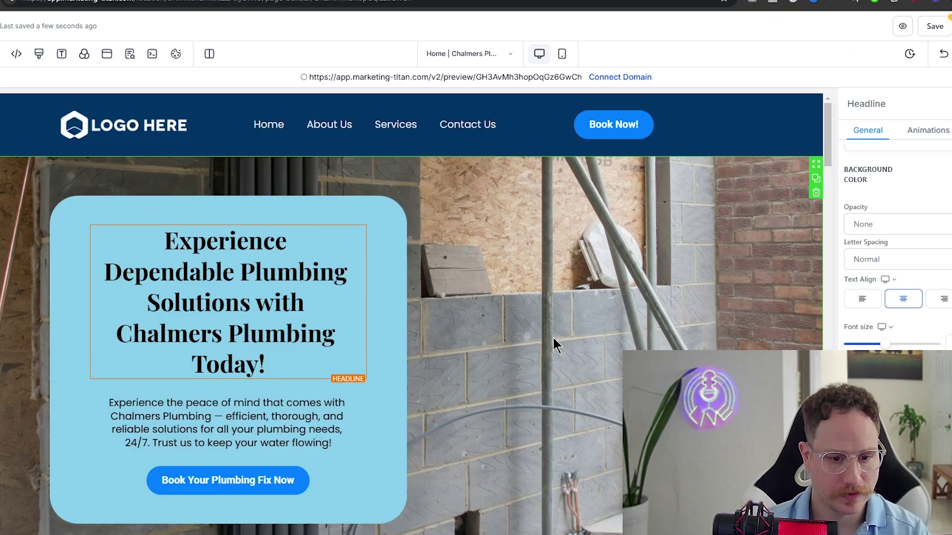
click(544, 330)
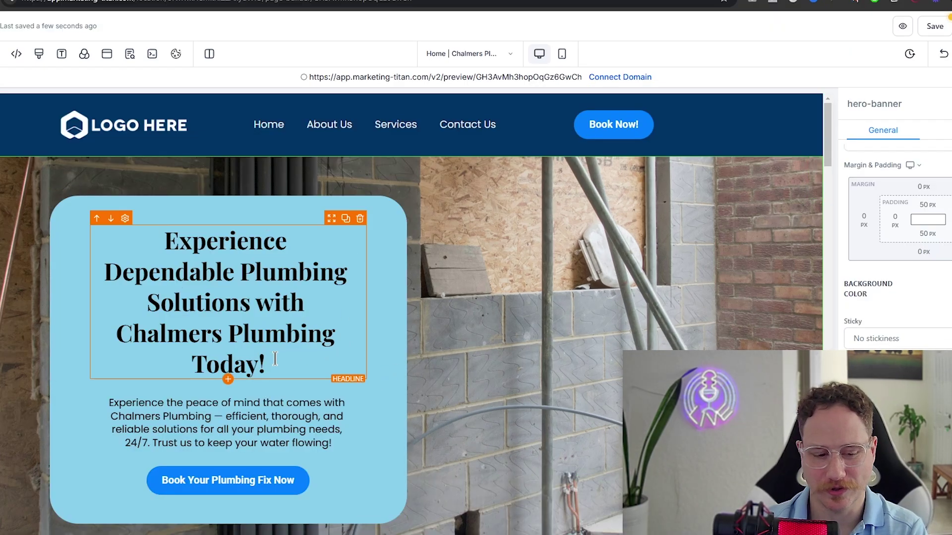
Select the writing-hand photo in the Explore Our Expert Plumbing Services section.
scroll(446, 347, down, 8)
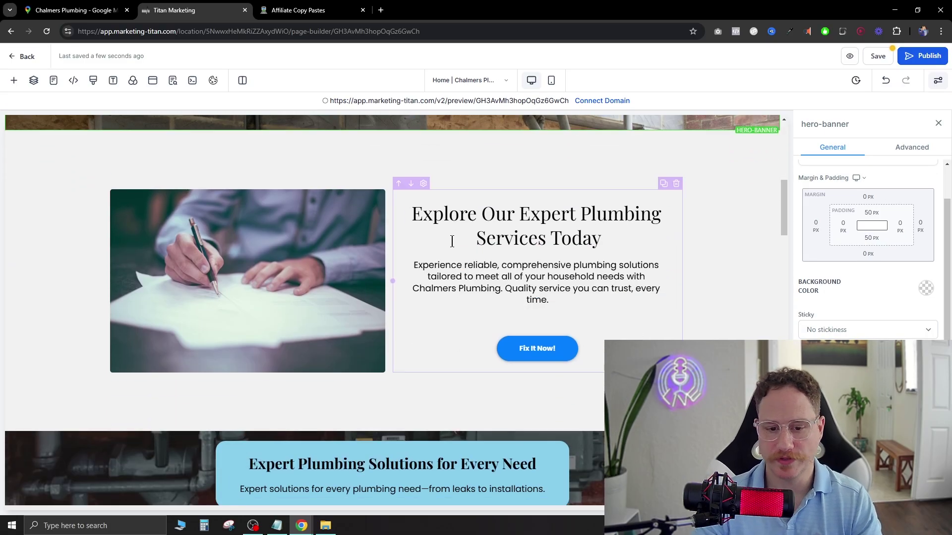
click(451, 241)
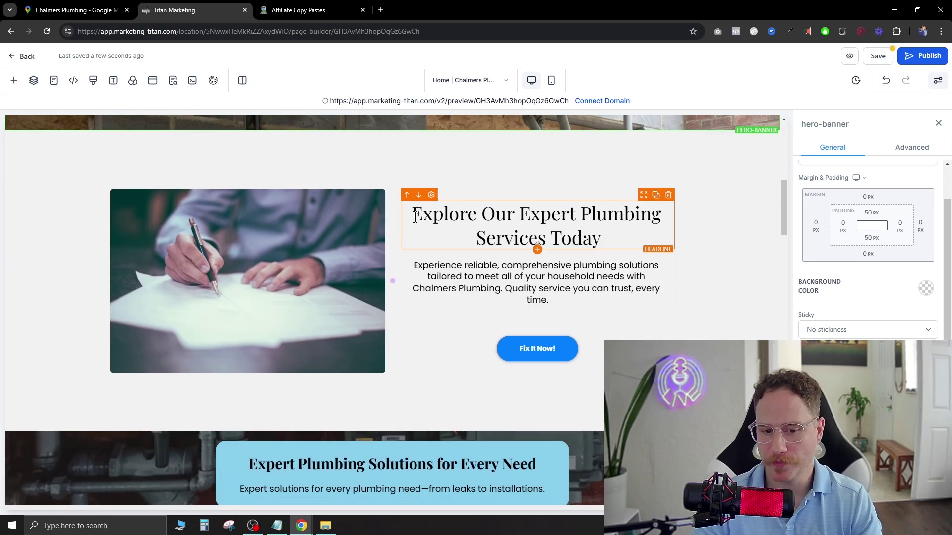
drag(412, 213, 634, 248)
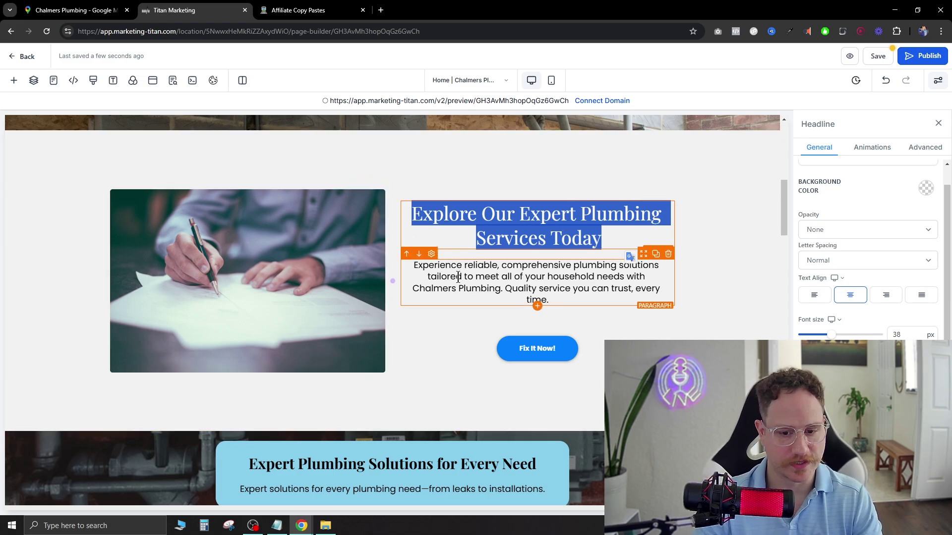
click(253, 302)
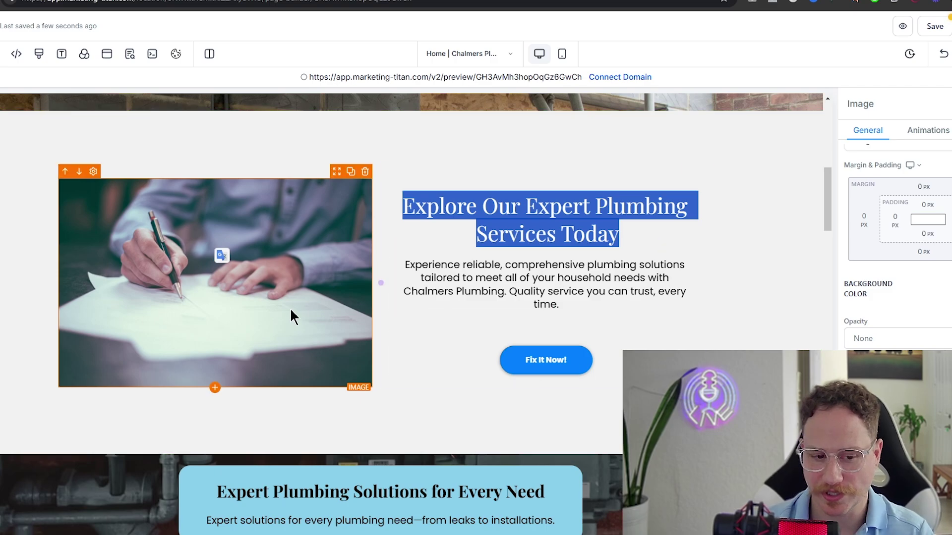
scroll(940, 344, down, 3)
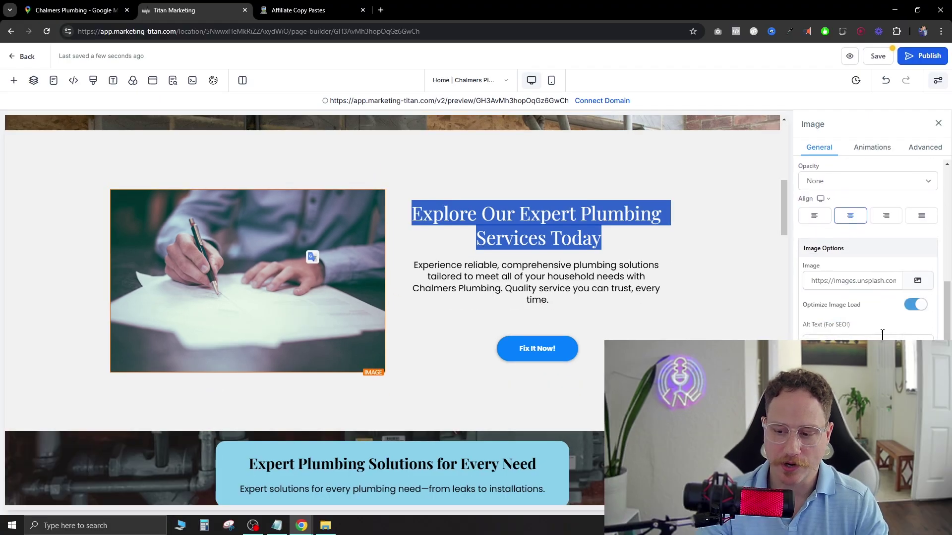
Replace the Explore photo with an Unsplash 'plumbing' image of a plumber holding a torch.
click(918, 282)
click(115, 159)
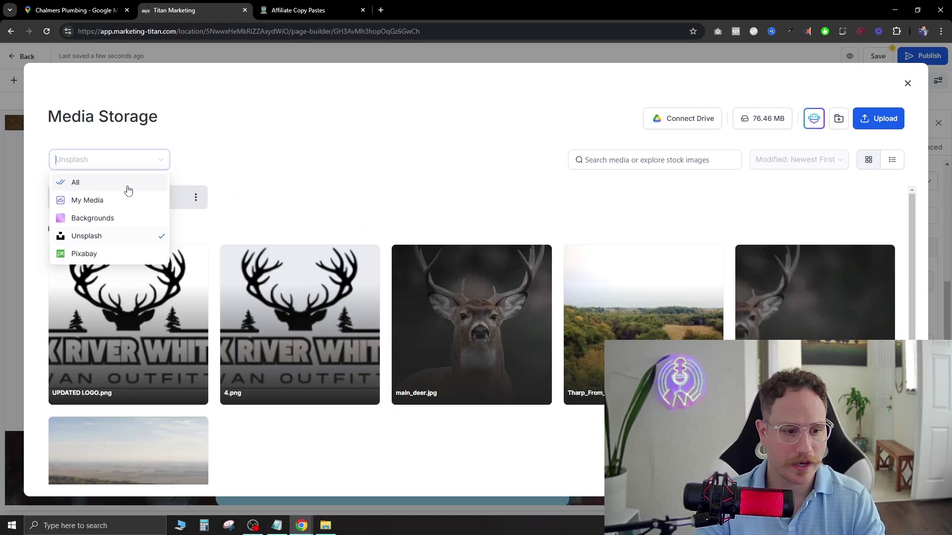
click(94, 240)
click(637, 166)
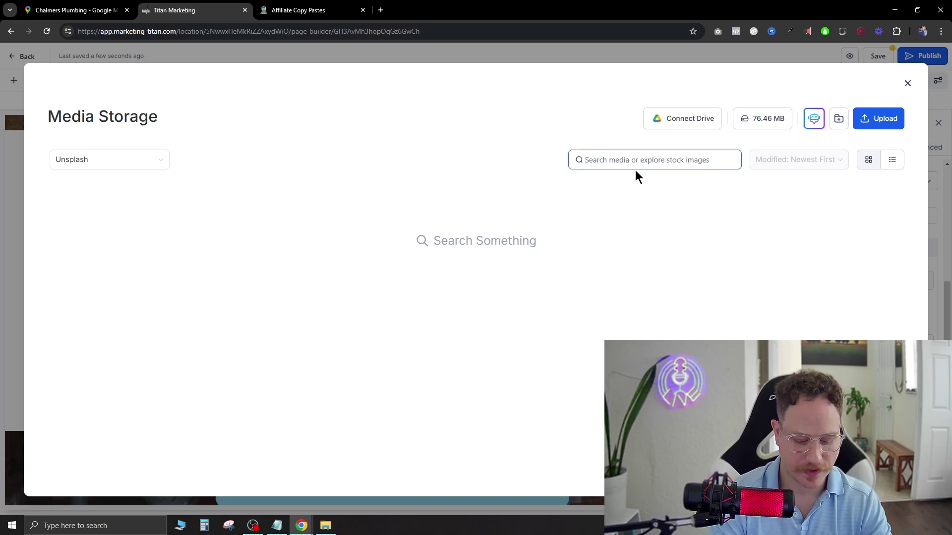
text(plumbing)
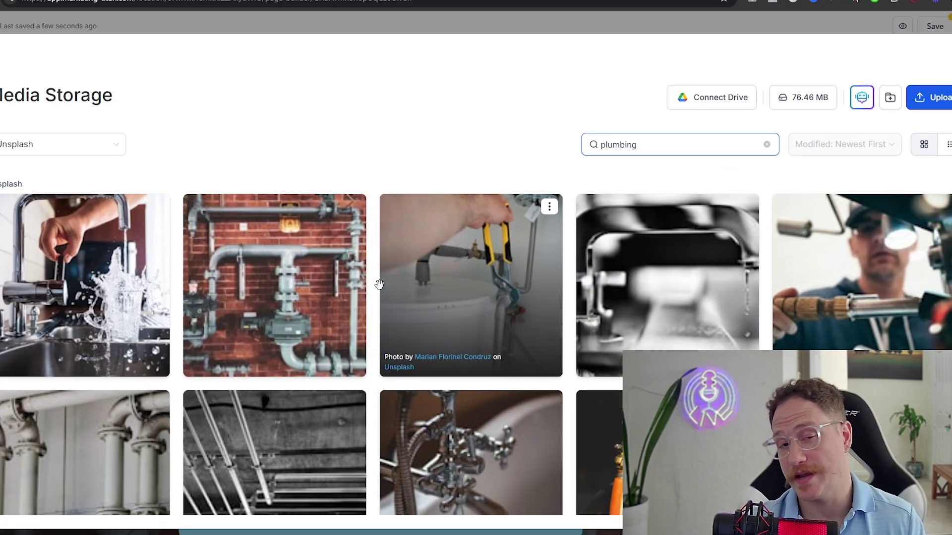
scroll(378, 284, down, 5)
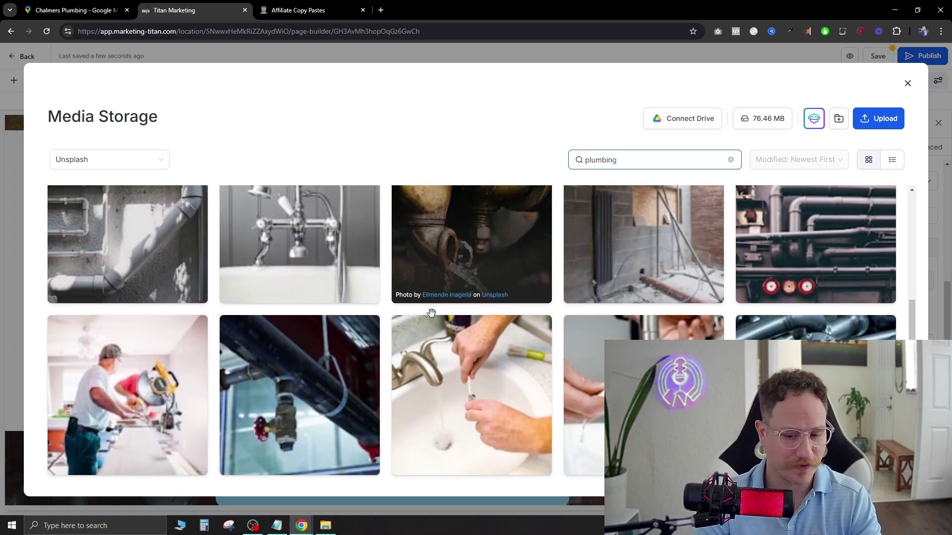
scroll(432, 313, down, 3)
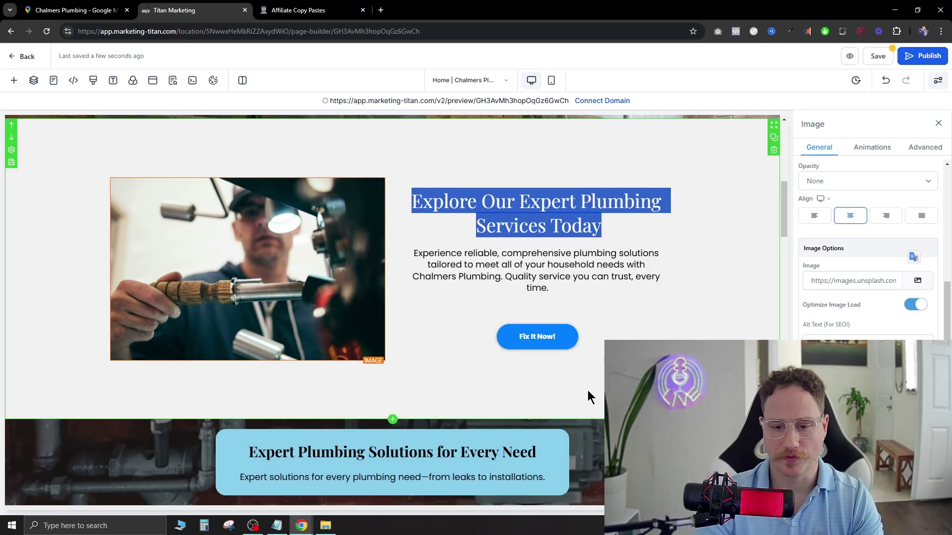
Give the Expert Plumbing Solutions for Every Need heading card a white background.
scroll(538, 354, down, 3)
scroll(543, 361, up, 2)
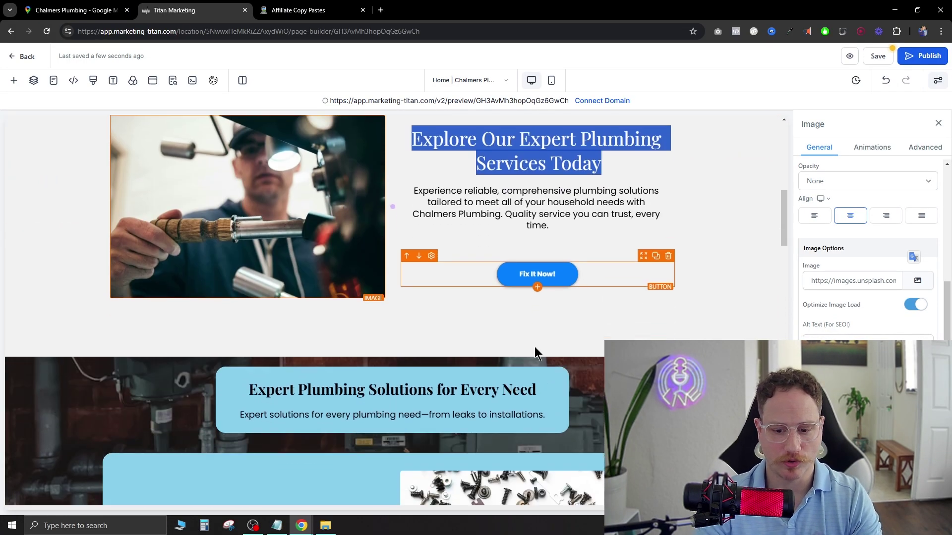
scroll(530, 296, down, 1)
click(527, 296)
scroll(529, 299, down, 5)
scroll(511, 303, up, 2)
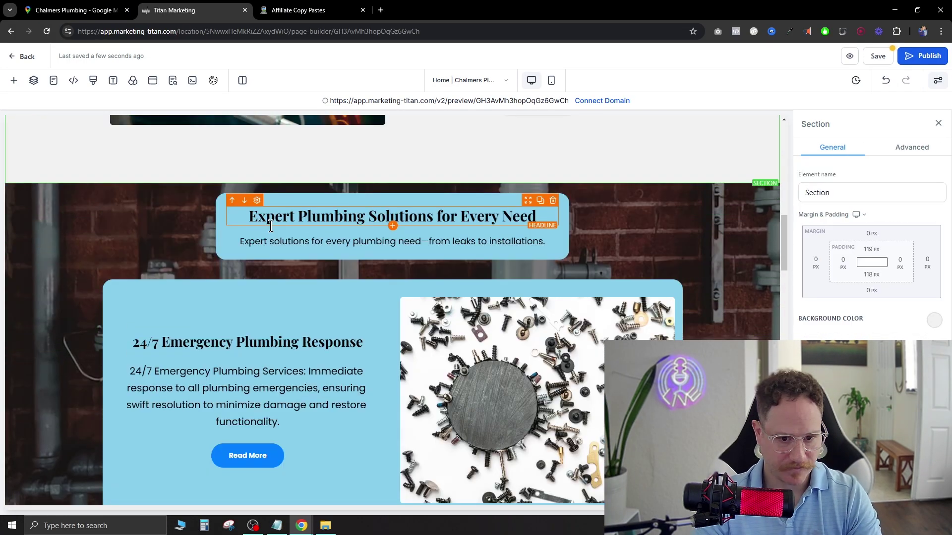
triple_click(622, 226)
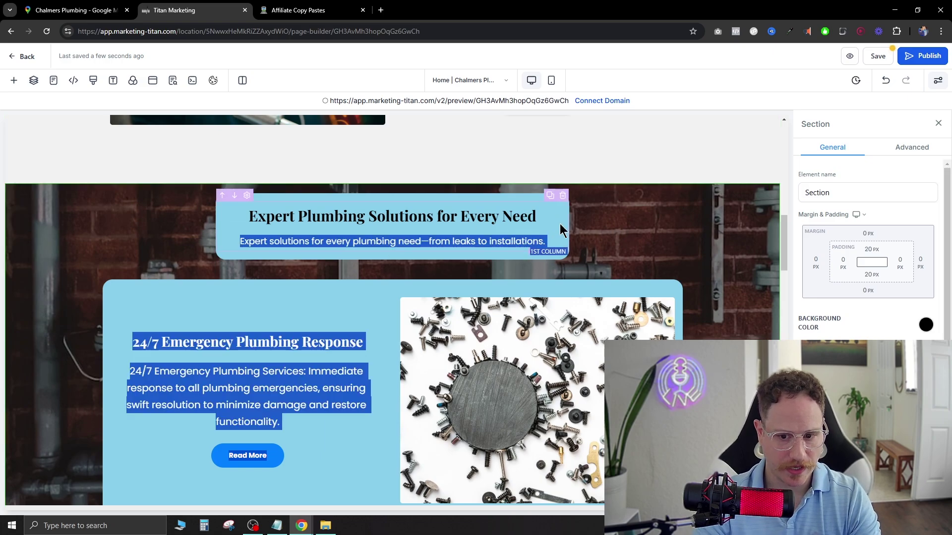
scroll(566, 318, up, 2)
click(507, 302)
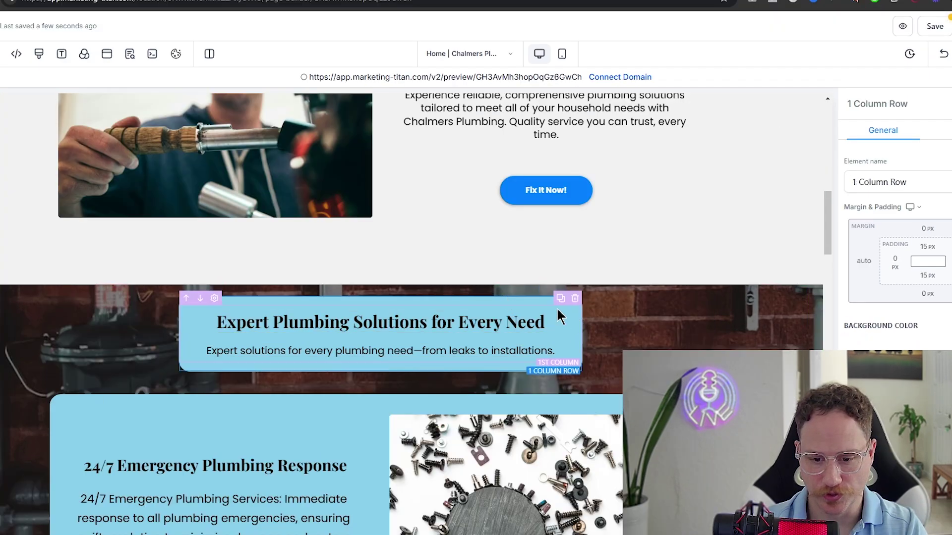
Set the Leak Detection & Repair and Water Heater Solutions service rows to white.
scroll(412, 347, down, 8)
click(329, 299)
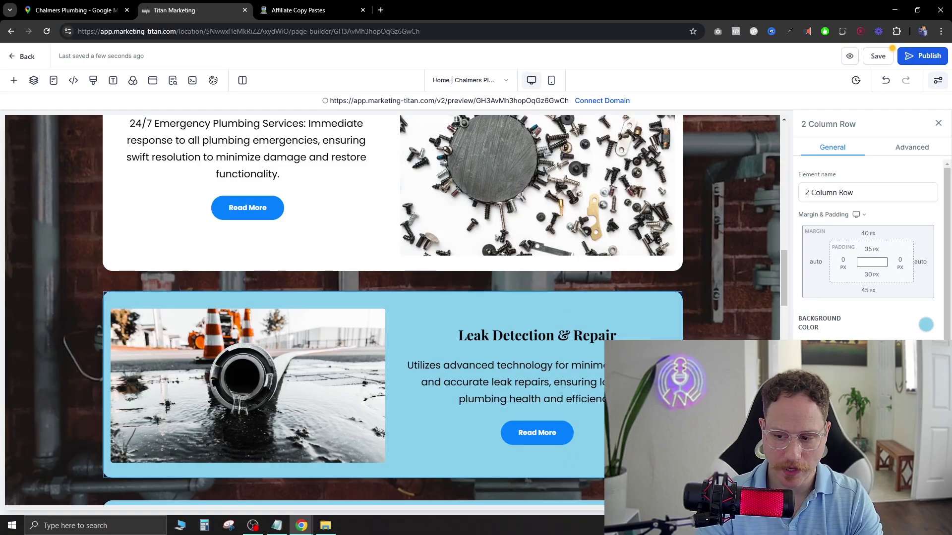
scroll(466, 299, down, 5)
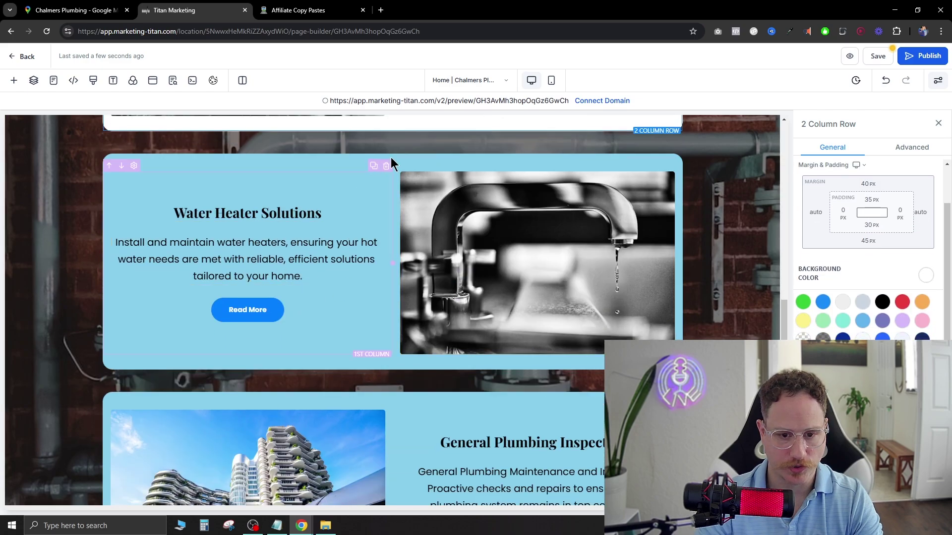
click(399, 156)
scroll(423, 255, up, 10)
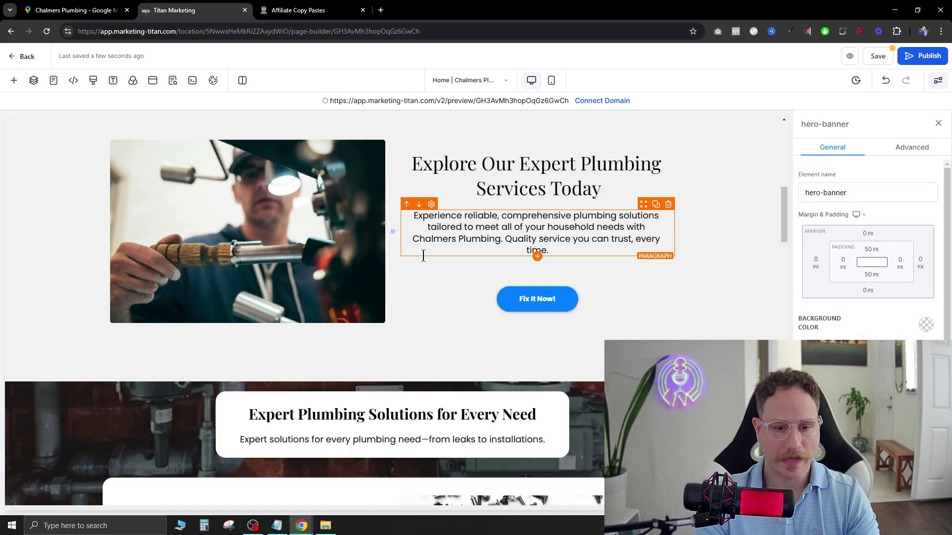
Replace the Explore paragraph with AI copy from 'Plumbing landing page copy', using variation 2.
double_click(465, 231)
key(ctrl+a)
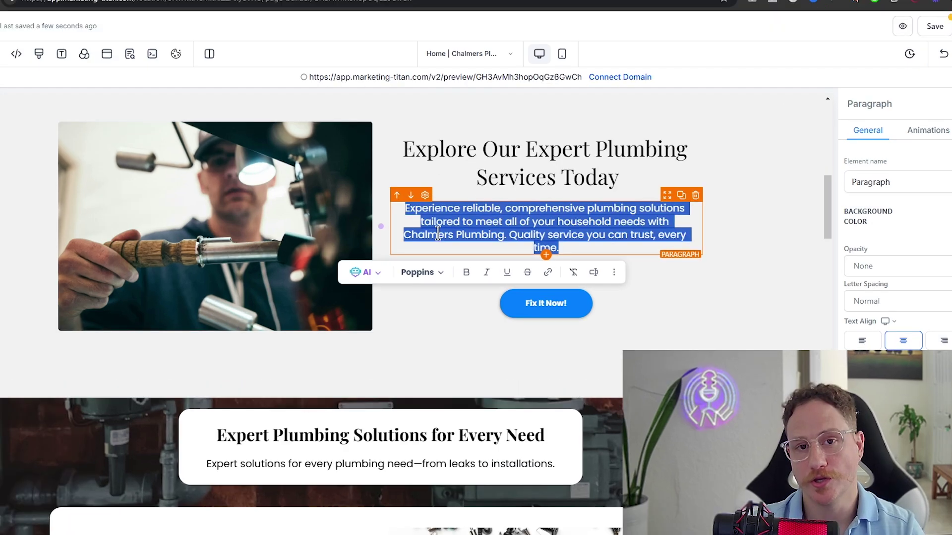
click(365, 274)
click(389, 307)
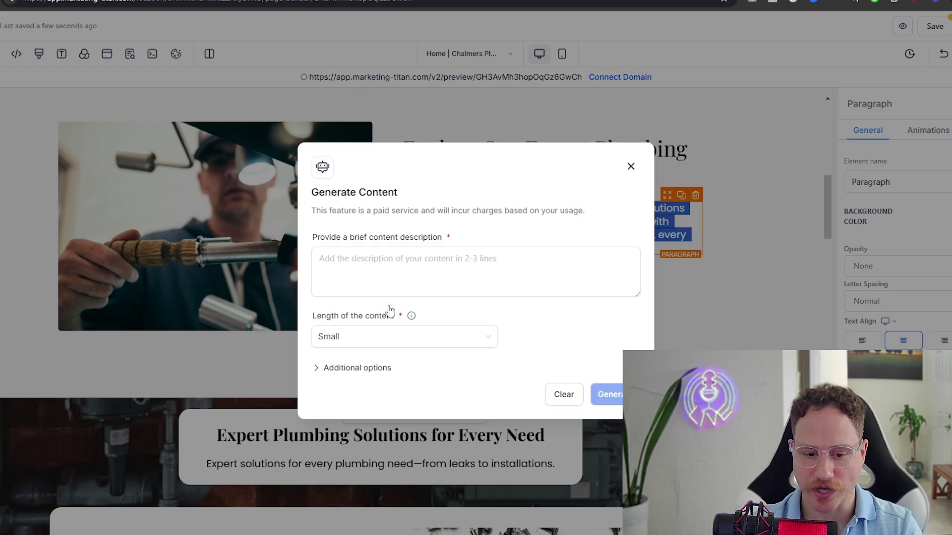
click(367, 273)
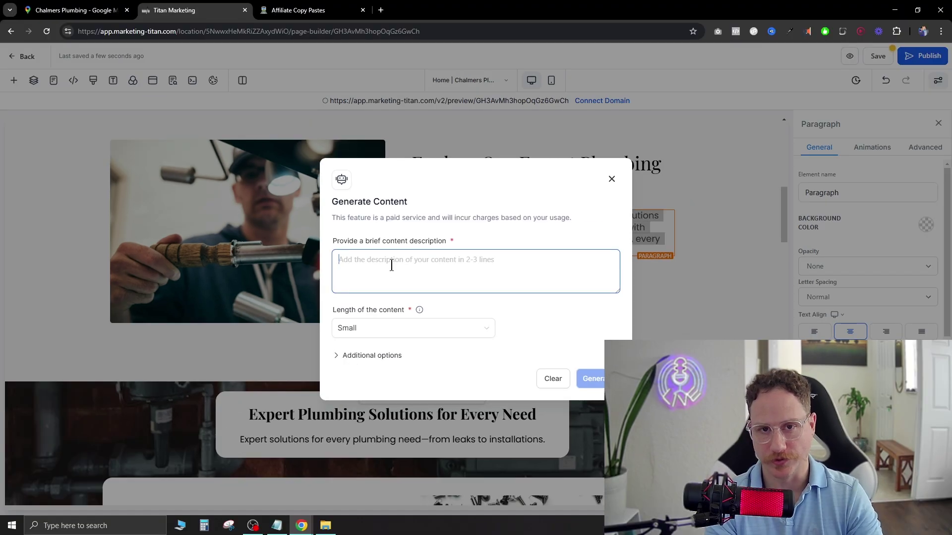
text(Plumbing landing page copy)
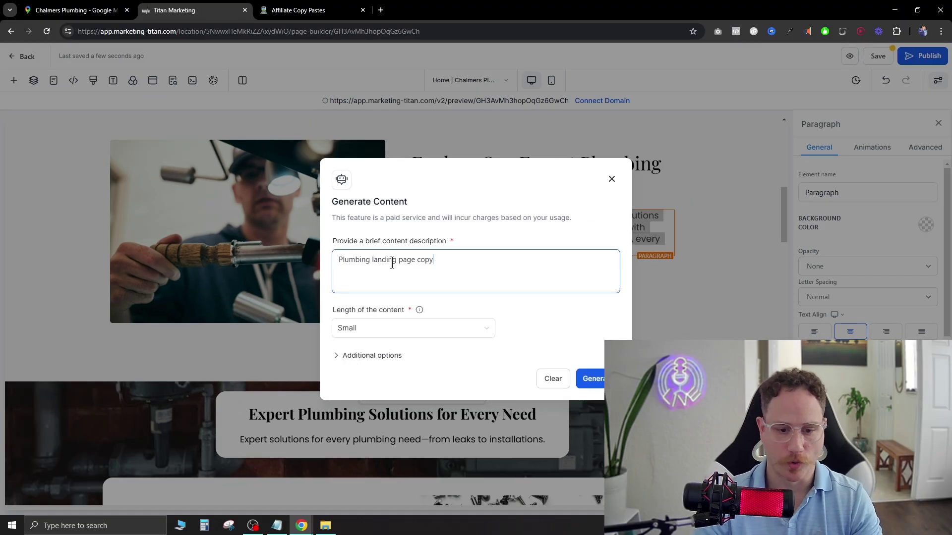
click(595, 382)
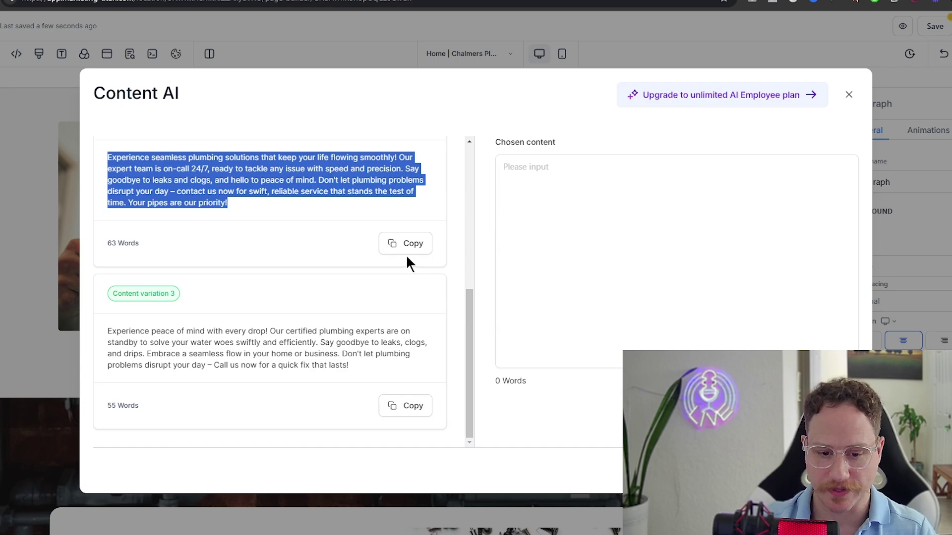
click(396, 244)
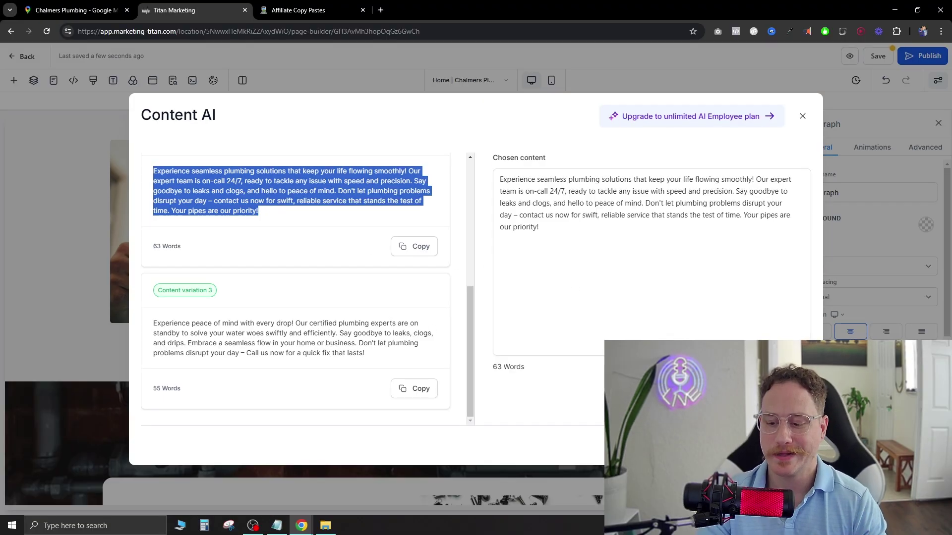
click(823, 470)
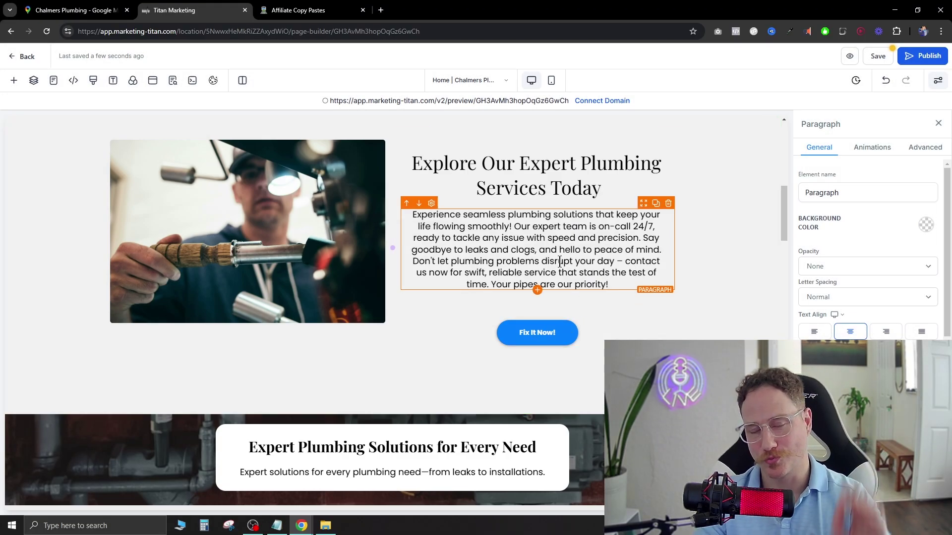
Select the Fix It Now button and look over its entrance animation options.
click(536, 331)
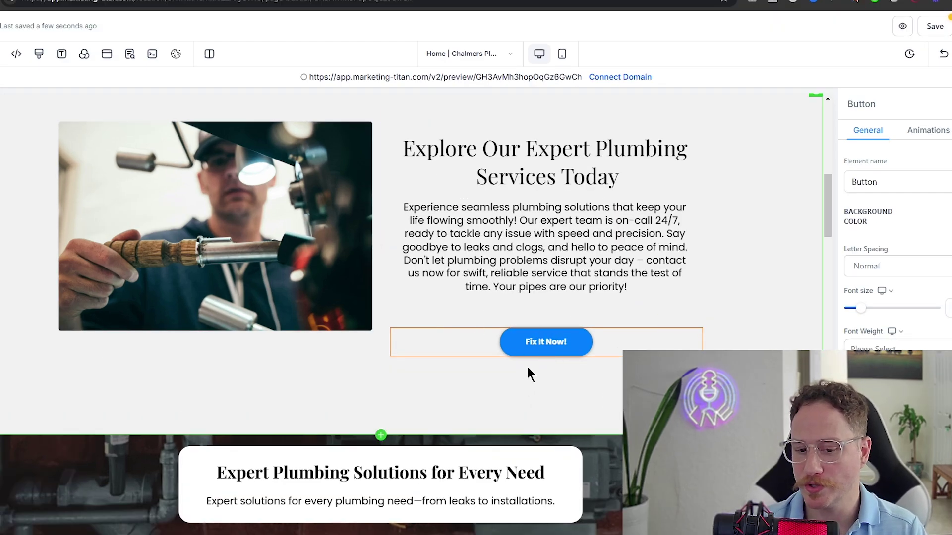
click(928, 130)
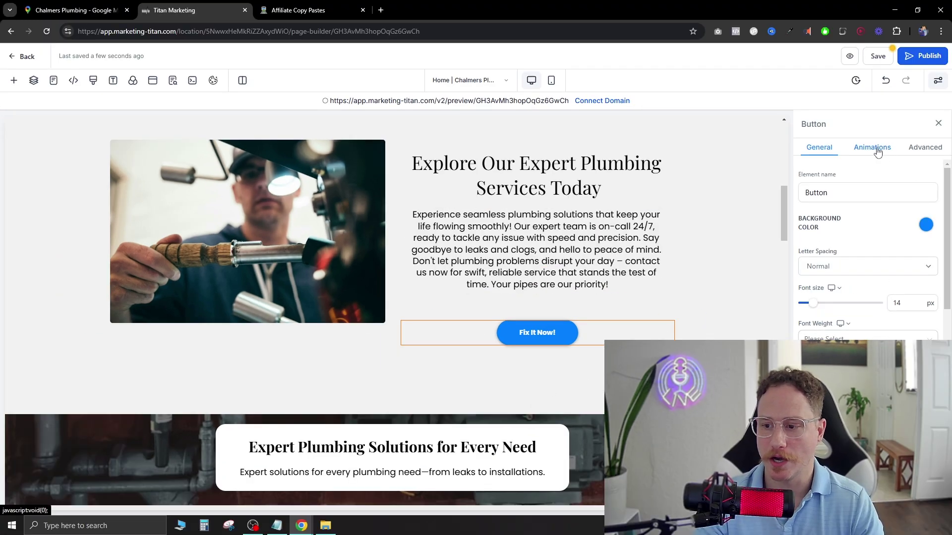
scroll(835, 312, down, 1)
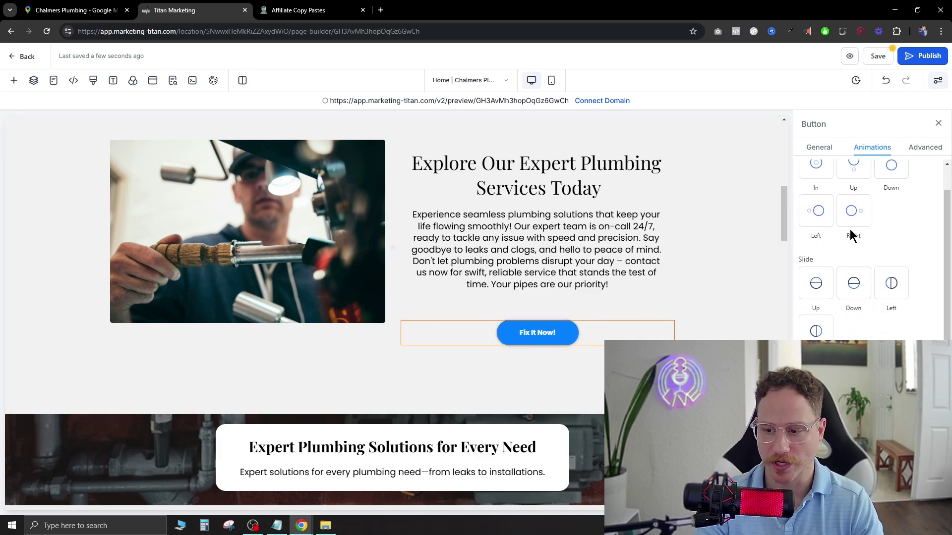
click(823, 146)
scroll(843, 258, down, 3)
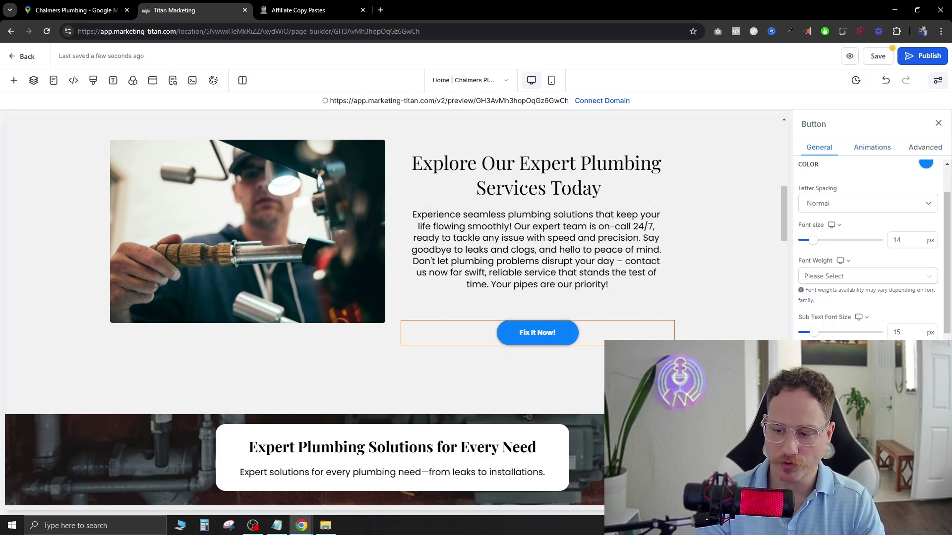
scroll(868, 248, down, 3)
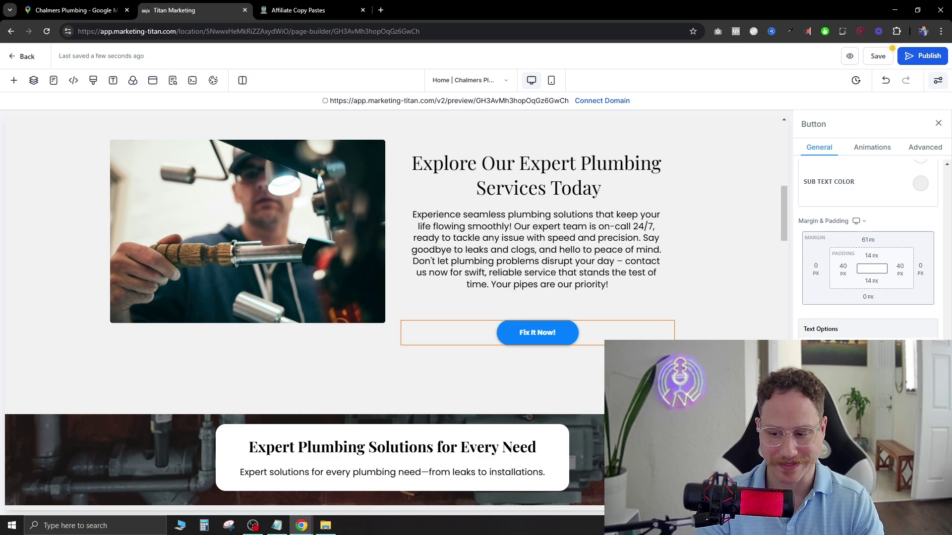
Change the button text to 'Call Us Today!' with a 17 px font size.
click(815, 323)
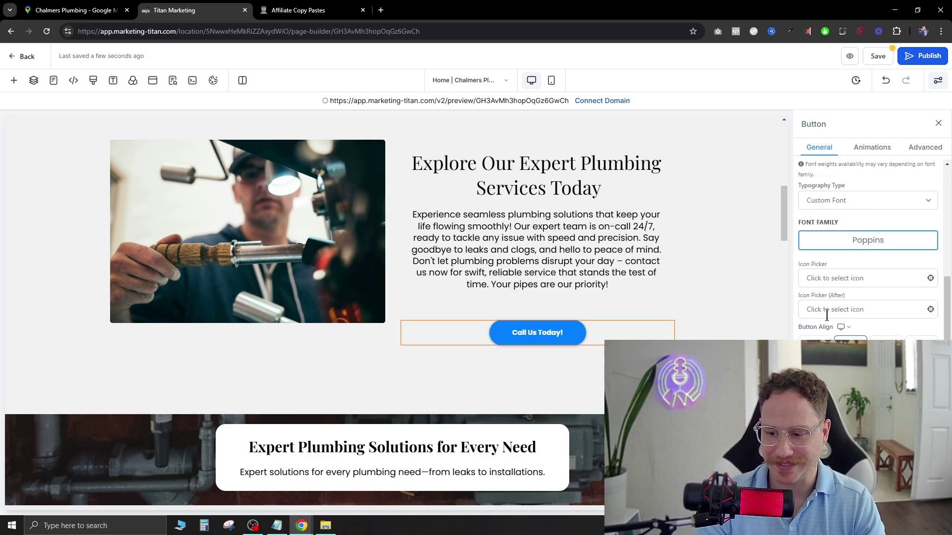
scroll(838, 288, down, 3)
mouse_move(812, 264)
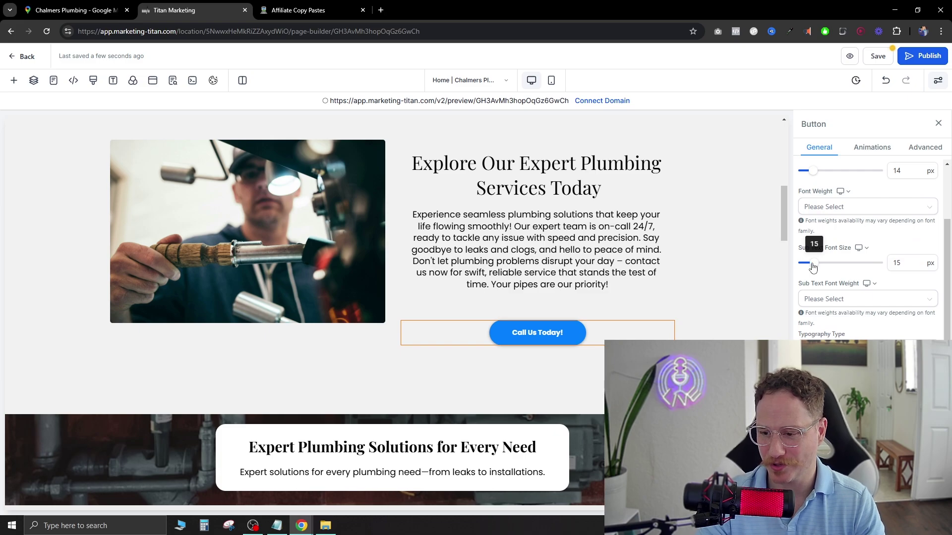
scroll(816, 266, up, 2)
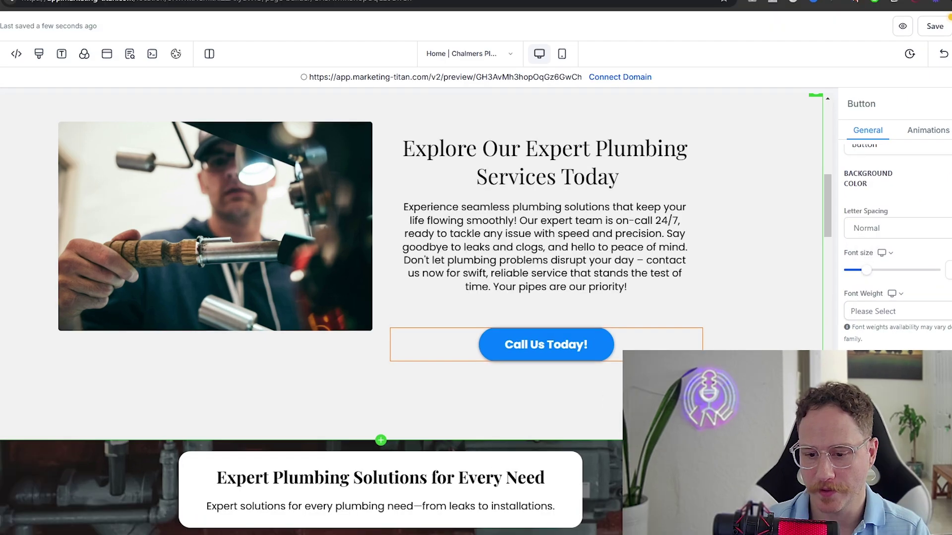
click(752, 301)
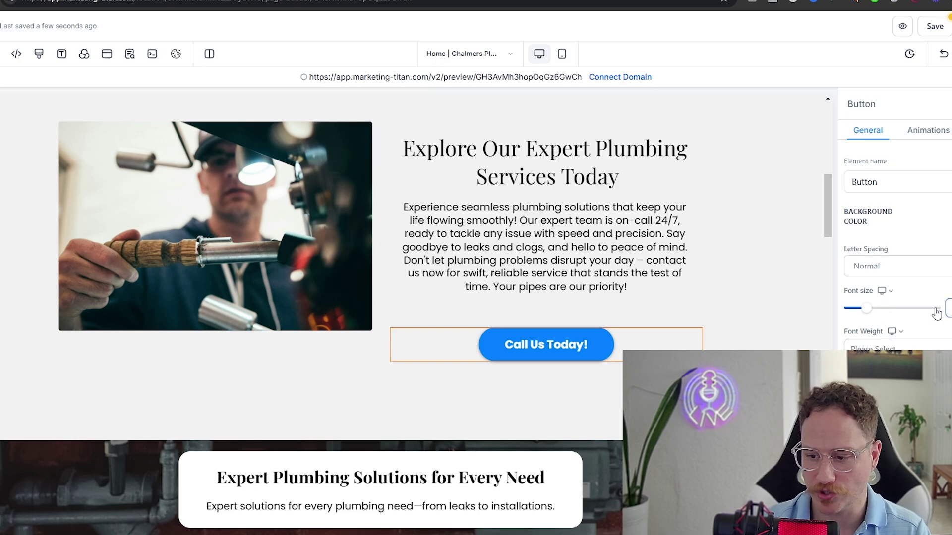
scroll(416, 312, up, 10)
scroll(312, 396, down, 3)
click(284, 308)
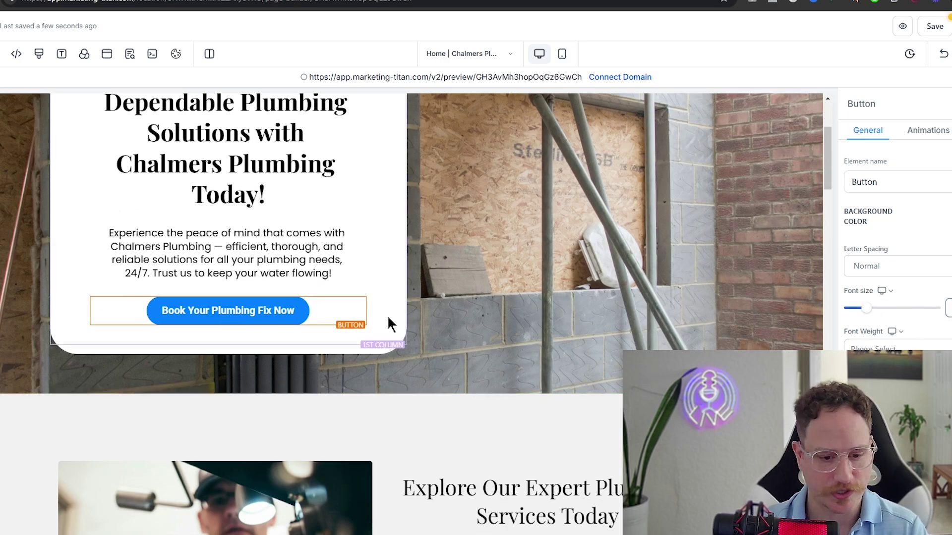
Change the emergency card's Read More button label to 'Call Us Today'.
click(386, 241)
scroll(478, 319, down, 5)
click(215, 413)
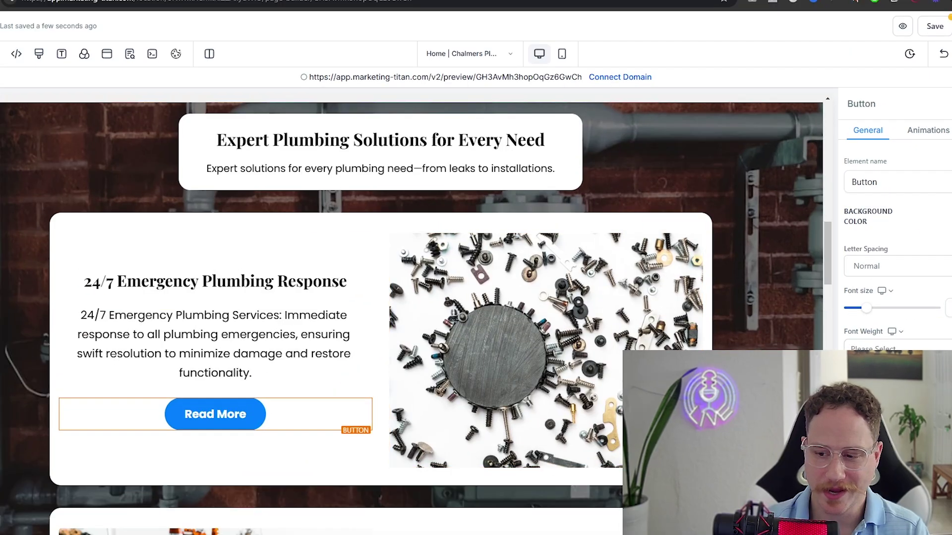
scroll(897, 250, down, 6)
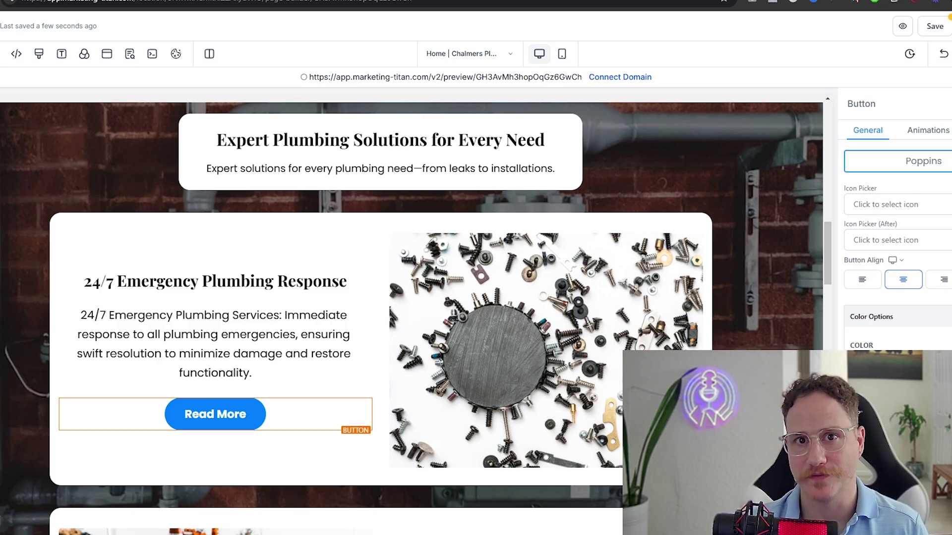
scroll(867, 223, up, 5)
drag(861, 306, 775, 307)
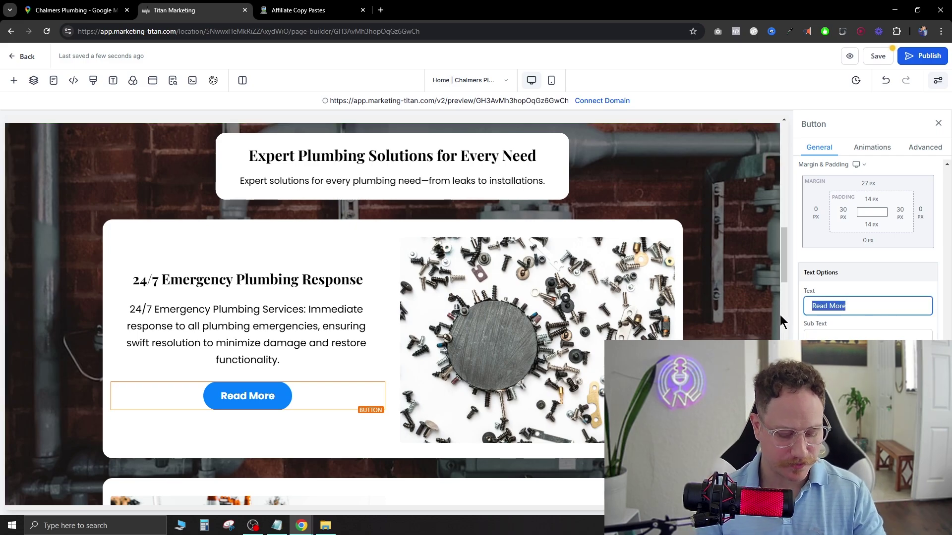
text(20)
key(BackSpace)
key(BackSpace)
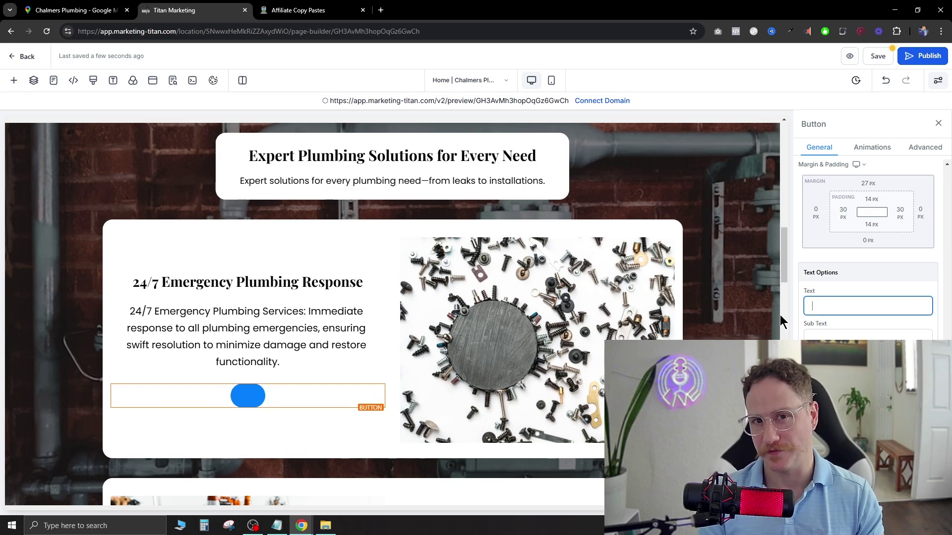
text(Call )
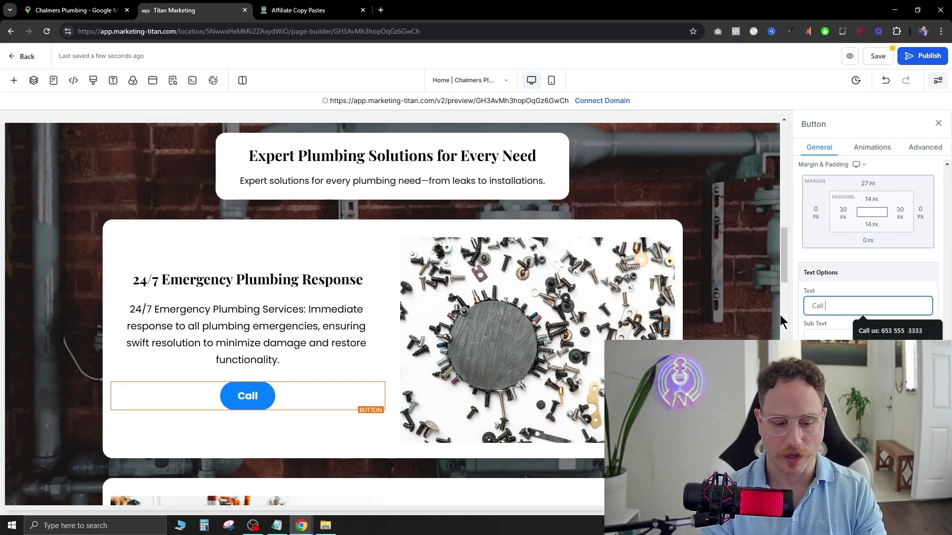
text(Us)
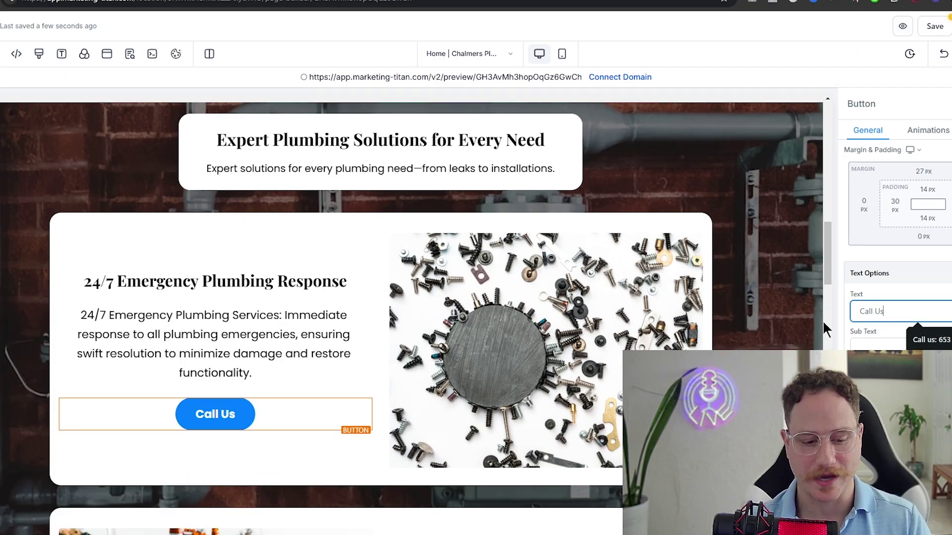
text( Todaay)
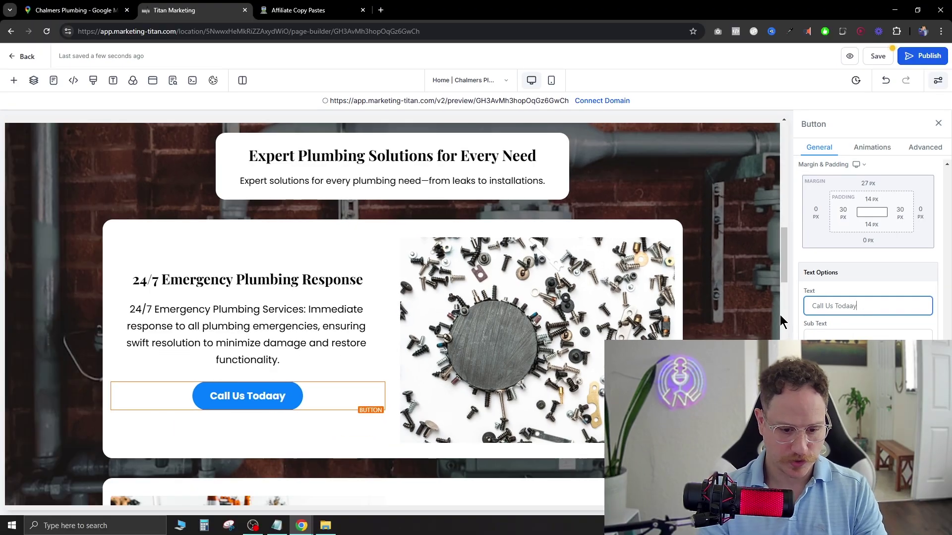
key(BackSpace)
key(BackSpace)
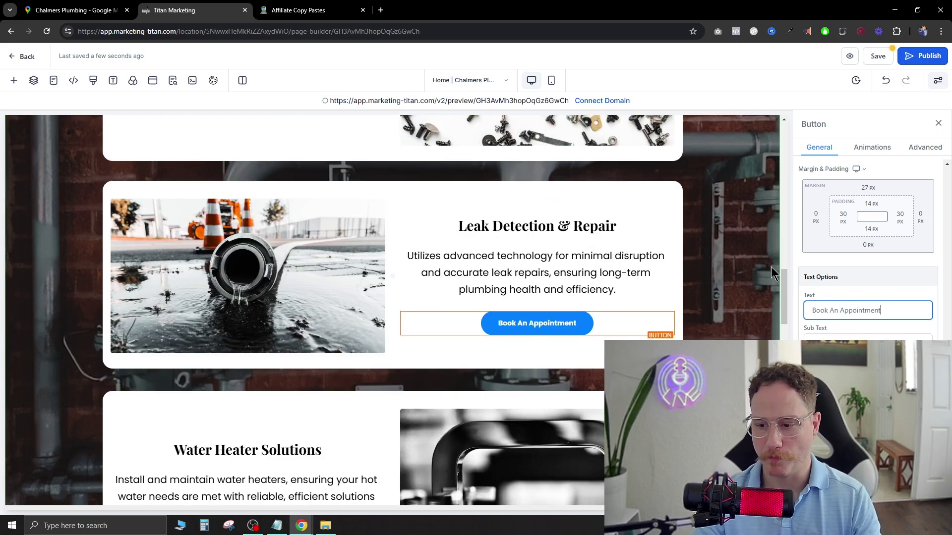
scroll(864, 325, down, 8)
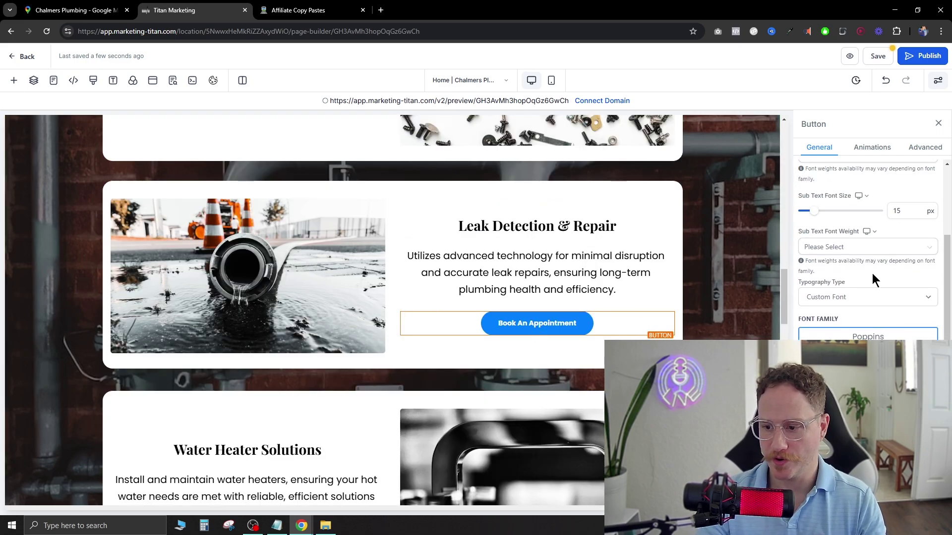
scroll(872, 280, up, 2)
Set the Book An Appointment button's font size to 20 px.
click(907, 218)
text(20)
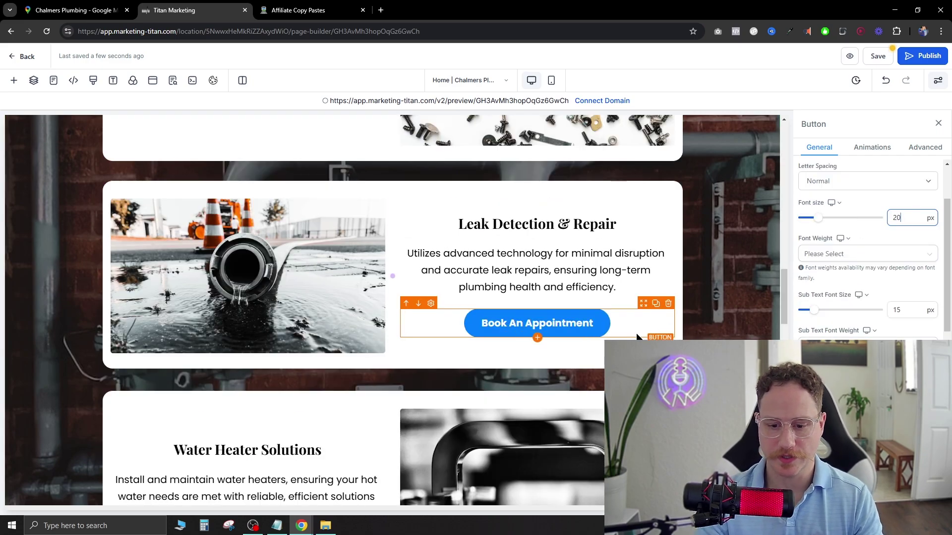
click(635, 333)
scroll(535, 319, down, 2)
scroll(535, 318, down, 4)
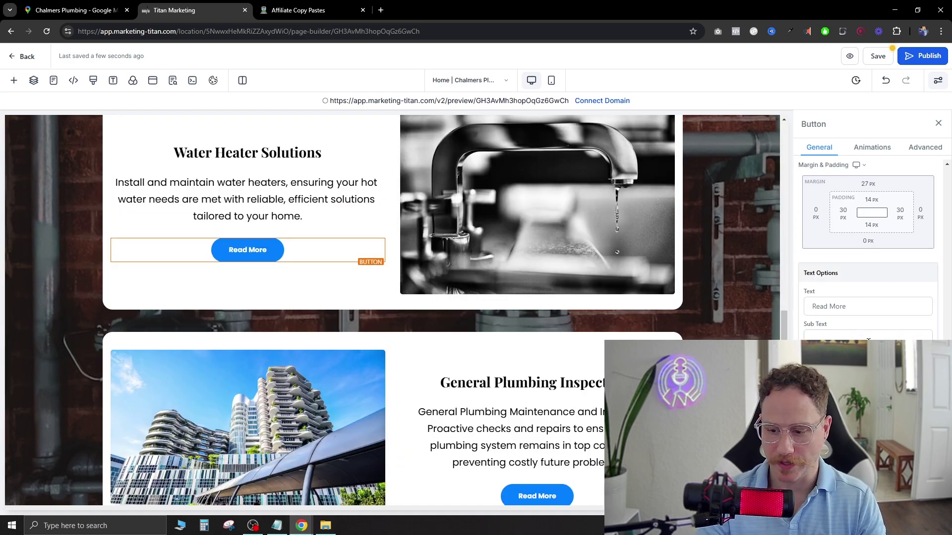
Duplicate Book An Appointment into the Water Heater Solutions card and delete its Read More button.
scroll(535, 318, up, 6)
click(555, 333)
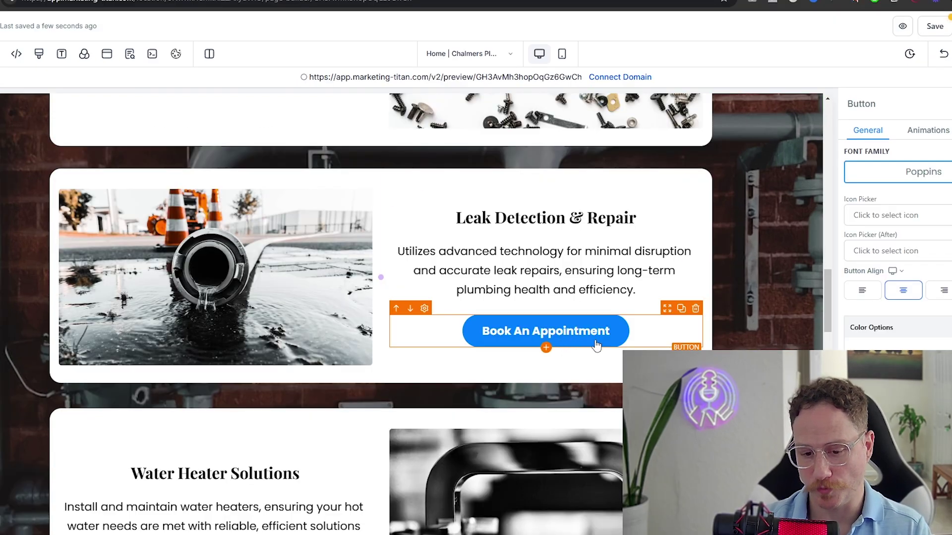
click(681, 309)
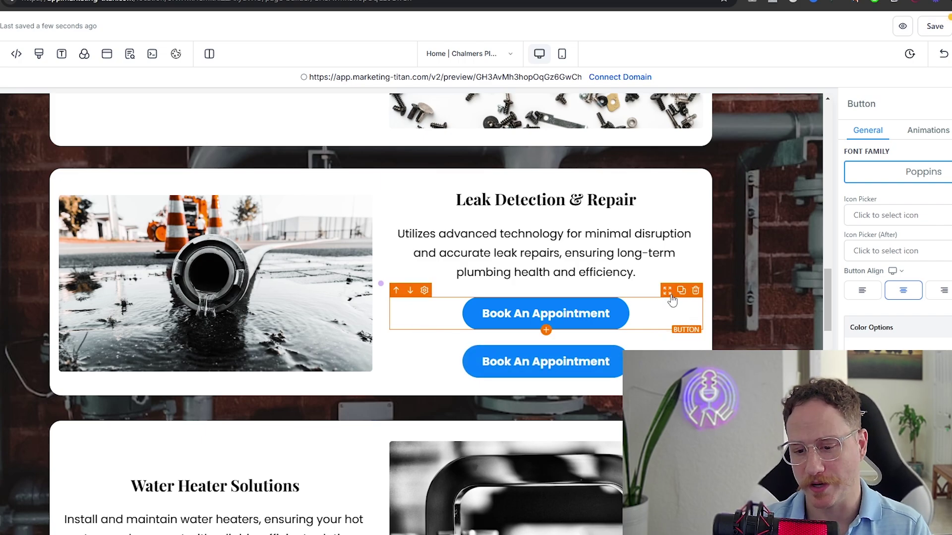
scroll(679, 299, down, 1)
scroll(643, 299, down, 2)
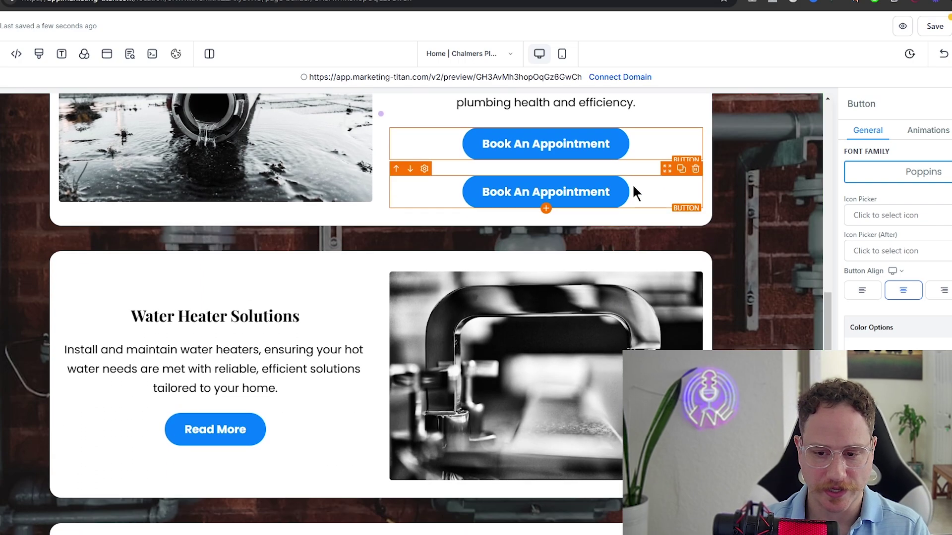
click(647, 193)
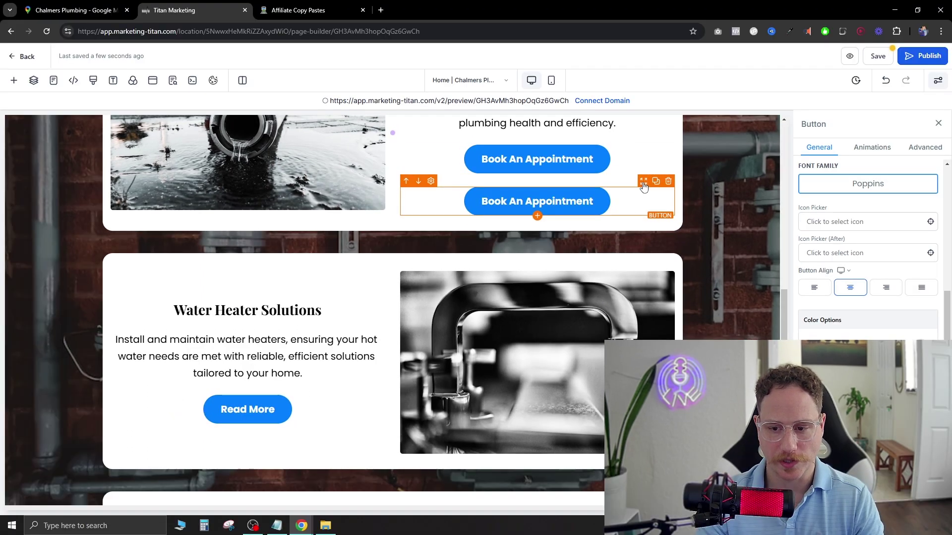
drag(644, 186, 322, 394)
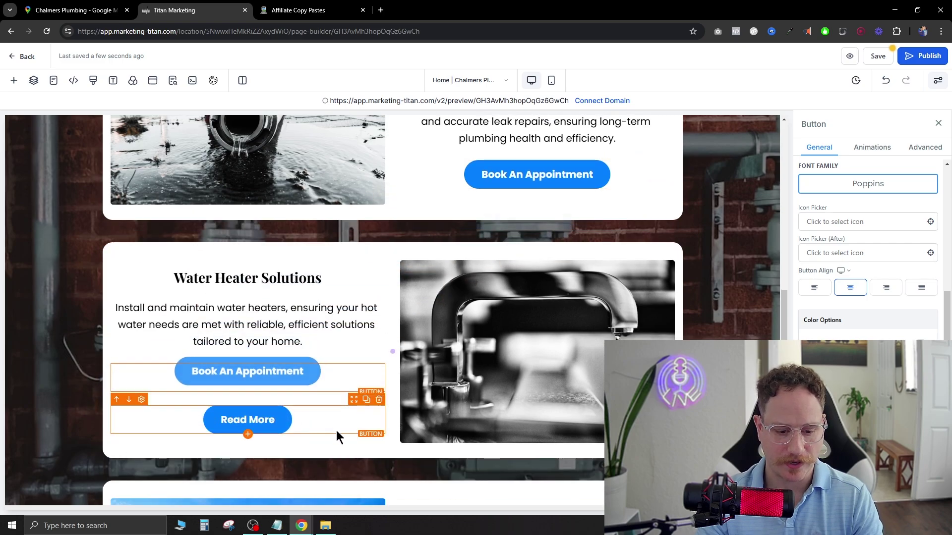
click(379, 400)
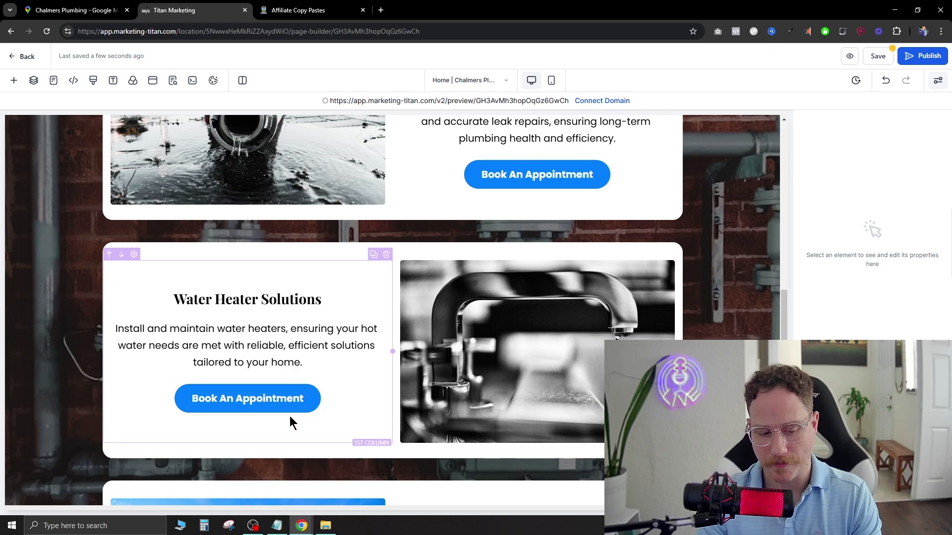
Edit the General Plumbing Inspections heading and select its Call Us Today! button.
scroll(452, 374, up, 4)
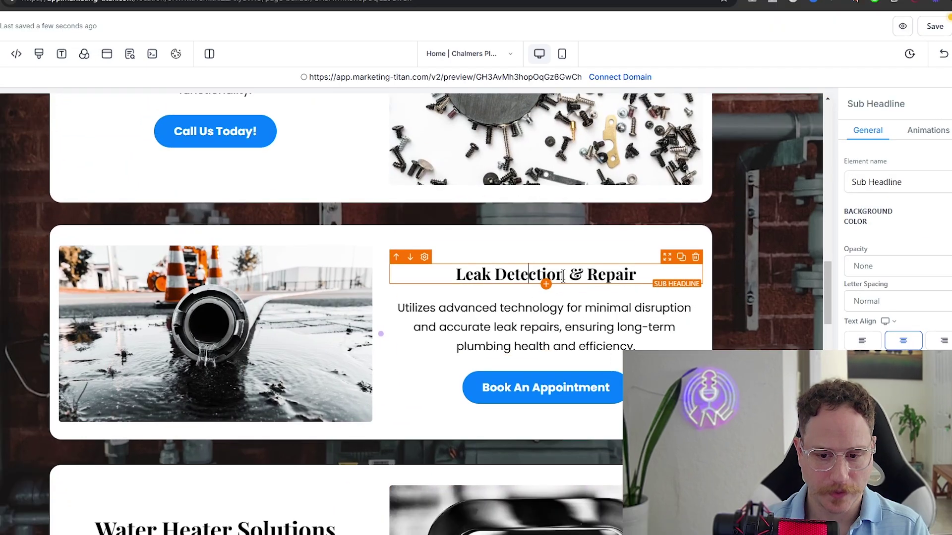
click(522, 274)
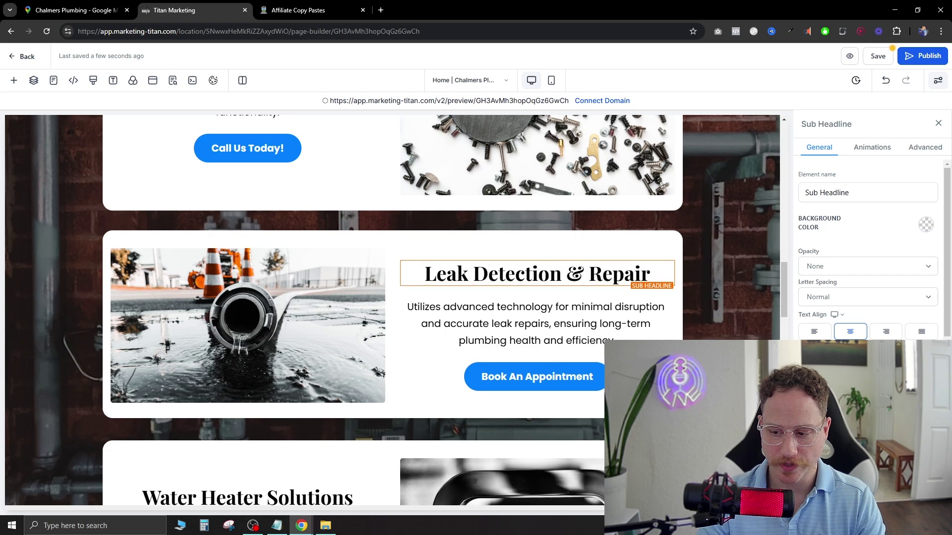
click(574, 313)
scroll(573, 312, down, 10)
click(537, 184)
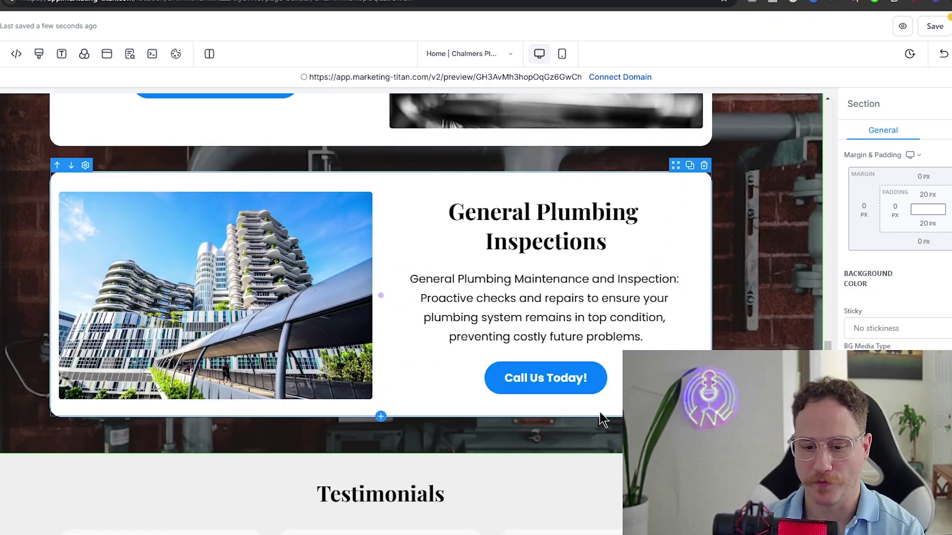
click(577, 389)
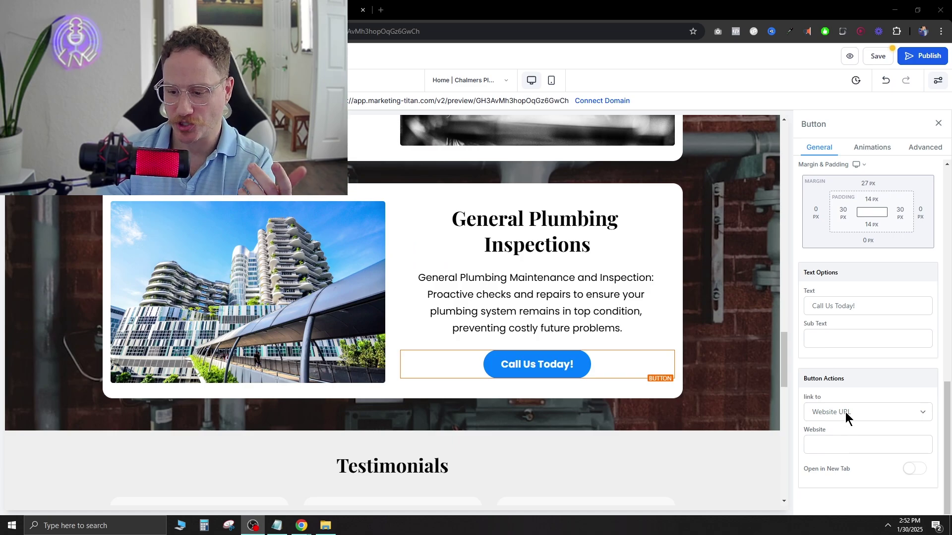
Set the Inspections button's Link to action to Call and focus the Phone Number field.
click(846, 412)
click(846, 412)
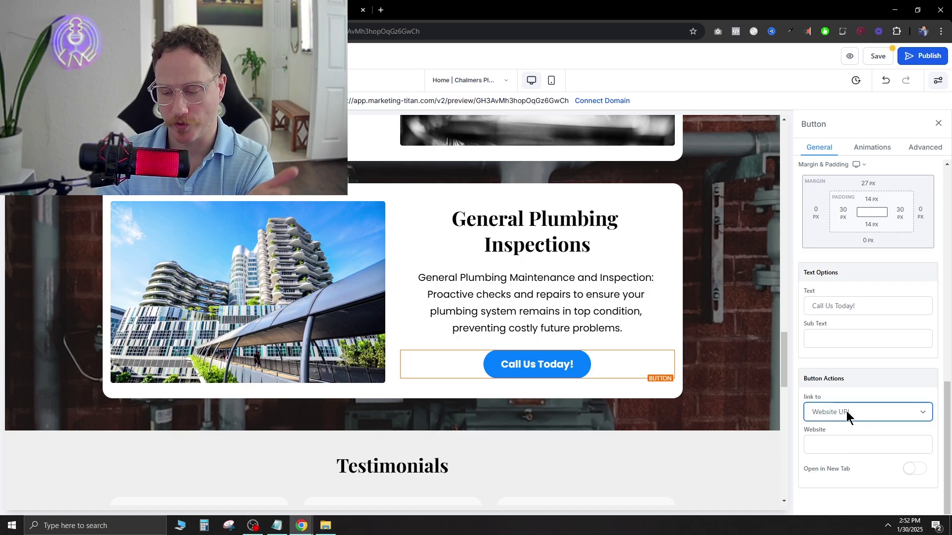
click(846, 412)
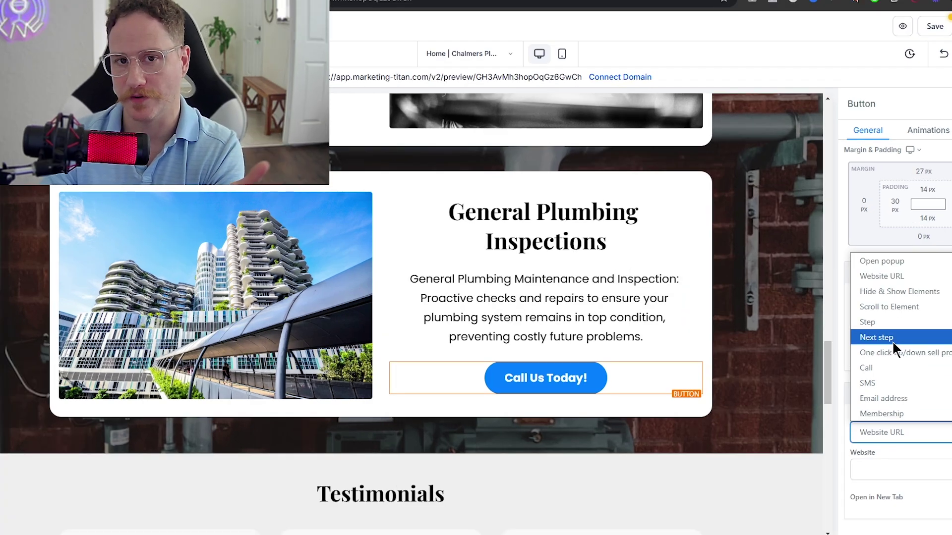
click(886, 371)
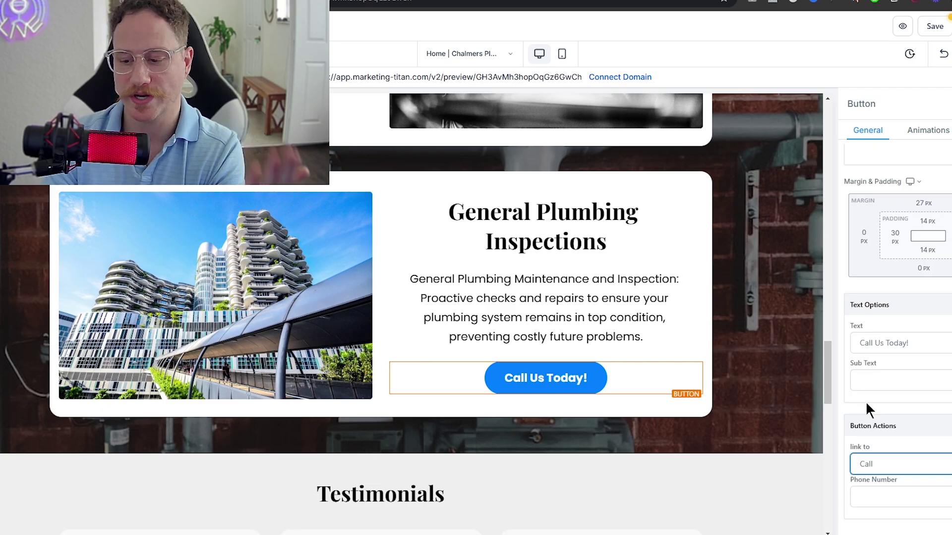
click(888, 499)
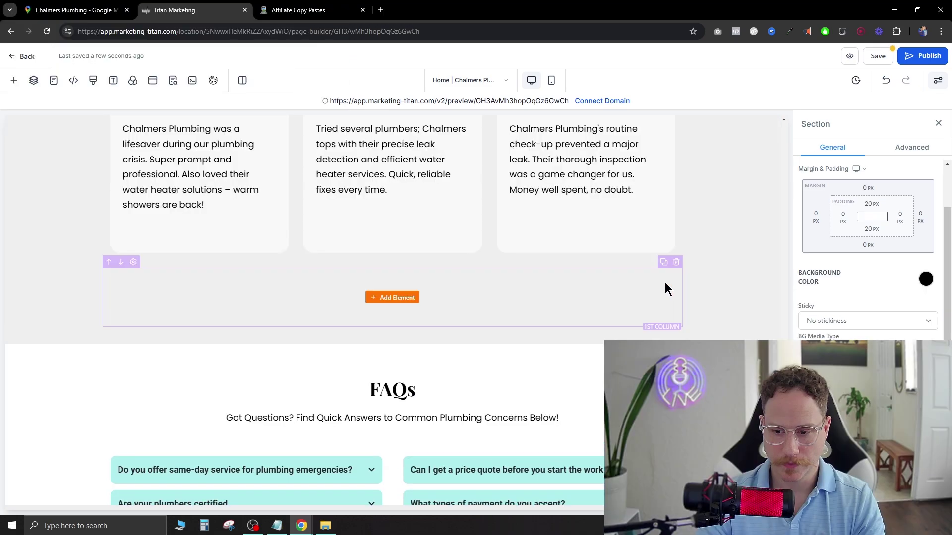
Delete the empty row above the FAQs section.
scroll(634, 275, down, 2)
scroll(682, 273, up, 2)
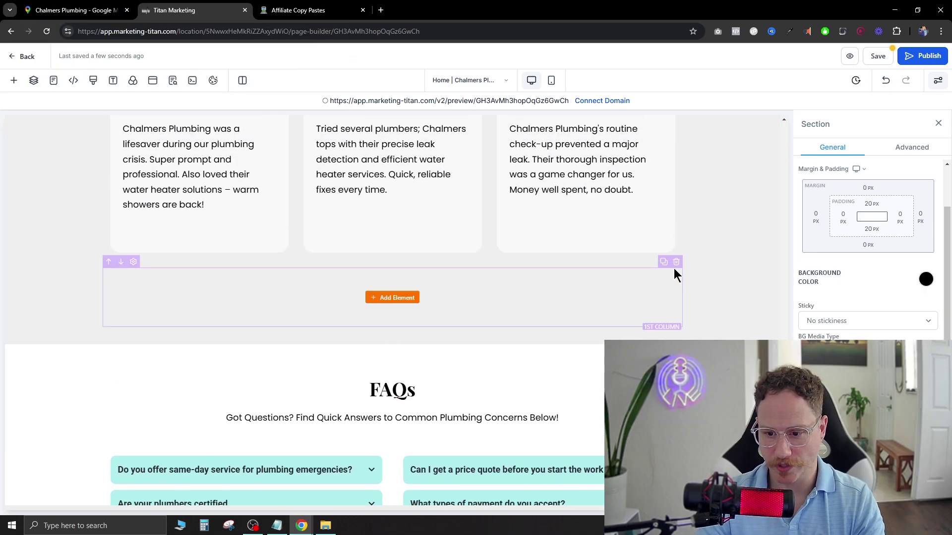
click(675, 268)
Select the footer's Contact Us e-mail line, address placeholder text and logo.
scroll(610, 334, down, 5)
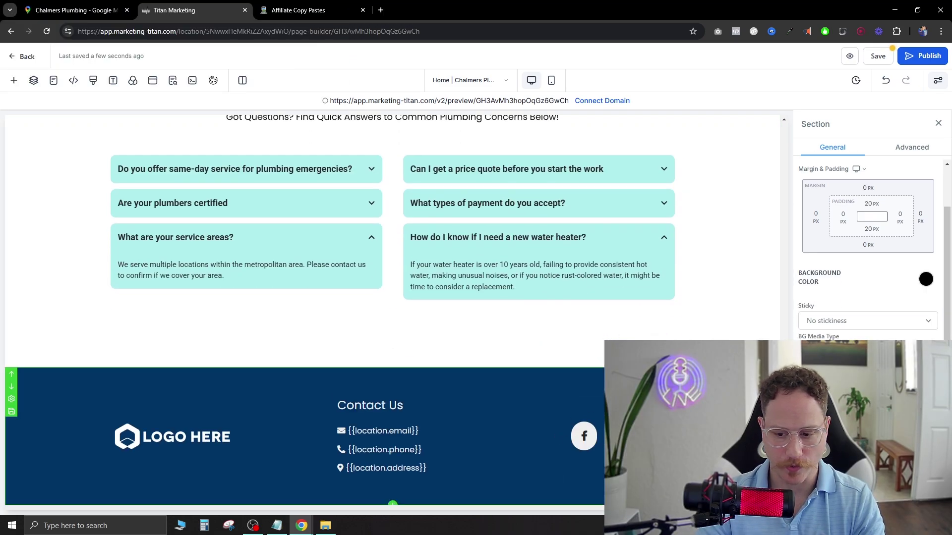
click(406, 448)
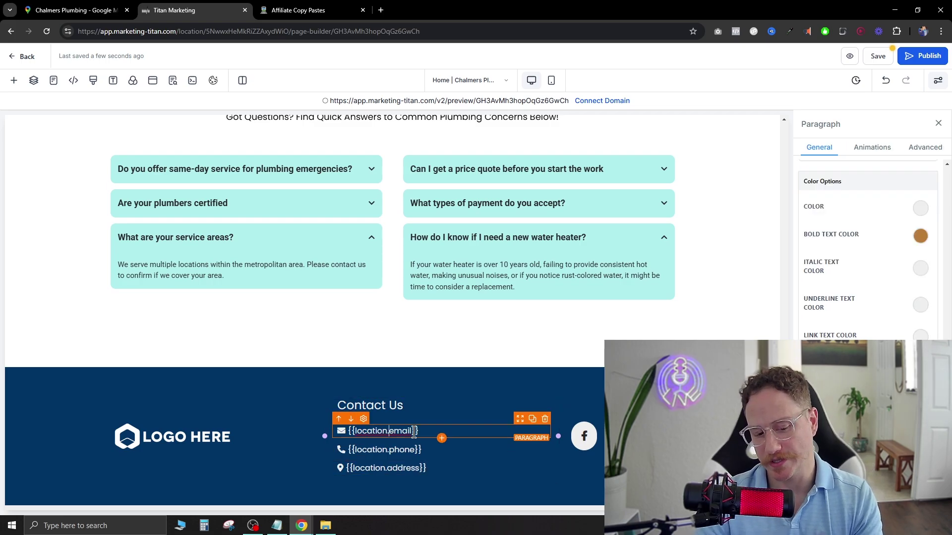
click(390, 468)
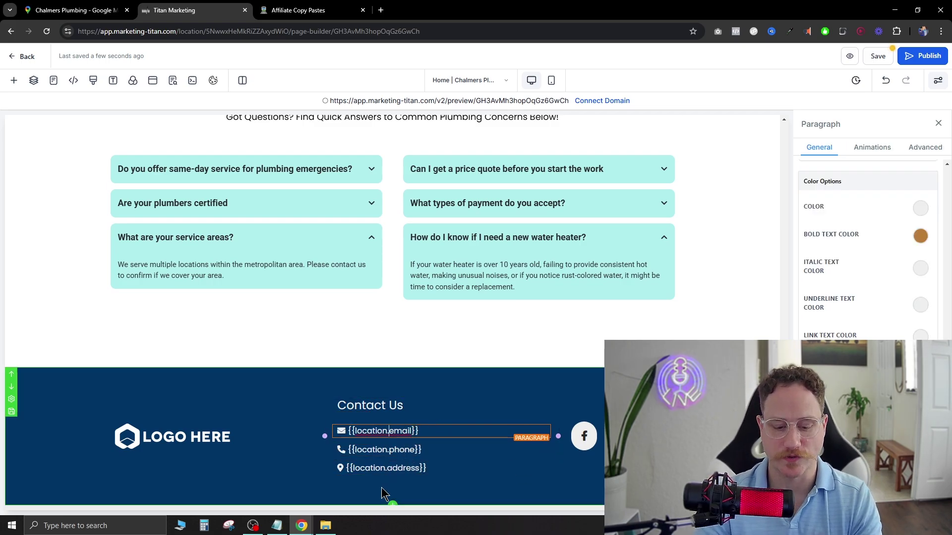
click(414, 468)
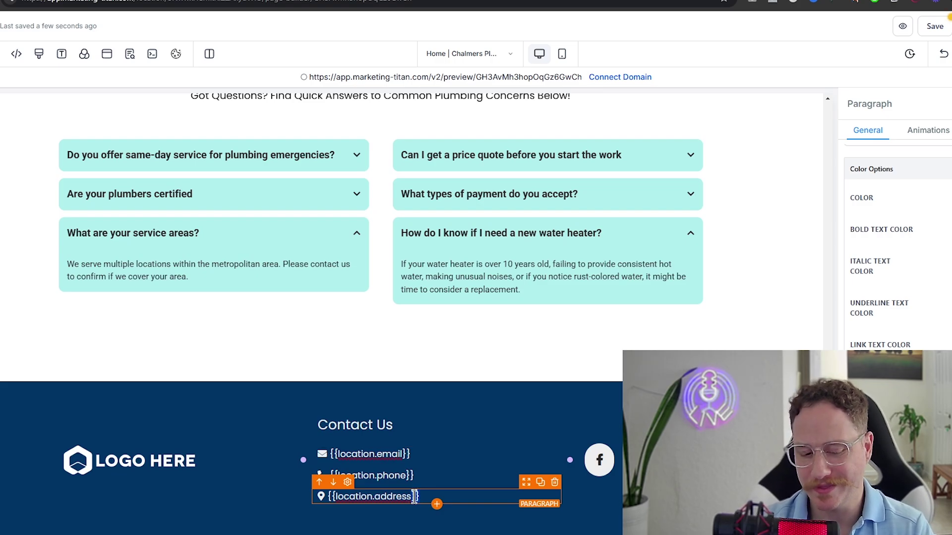
triple_click(414, 497)
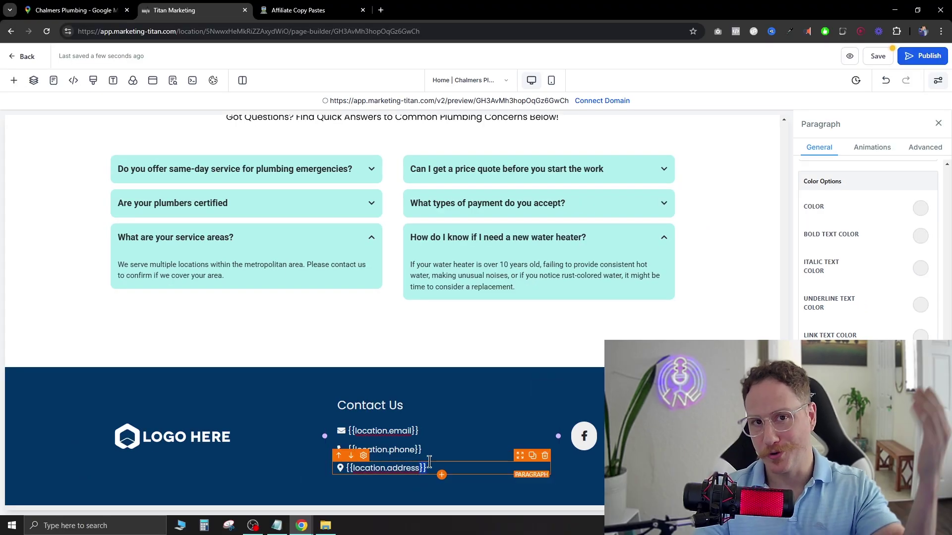
click(233, 438)
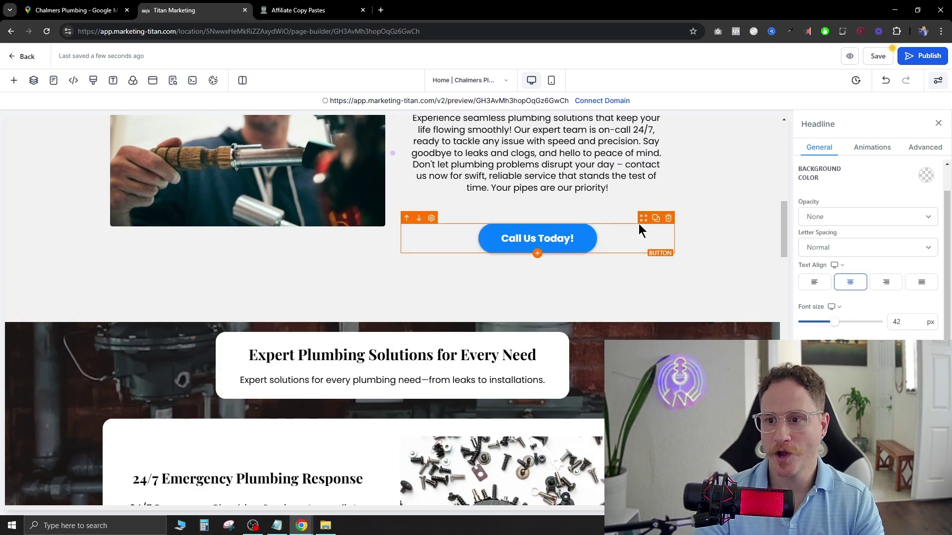
Check the SEO meta data, then preview the Chalmers Plumbing page in a new tab.
scroll(639, 223, up, 10)
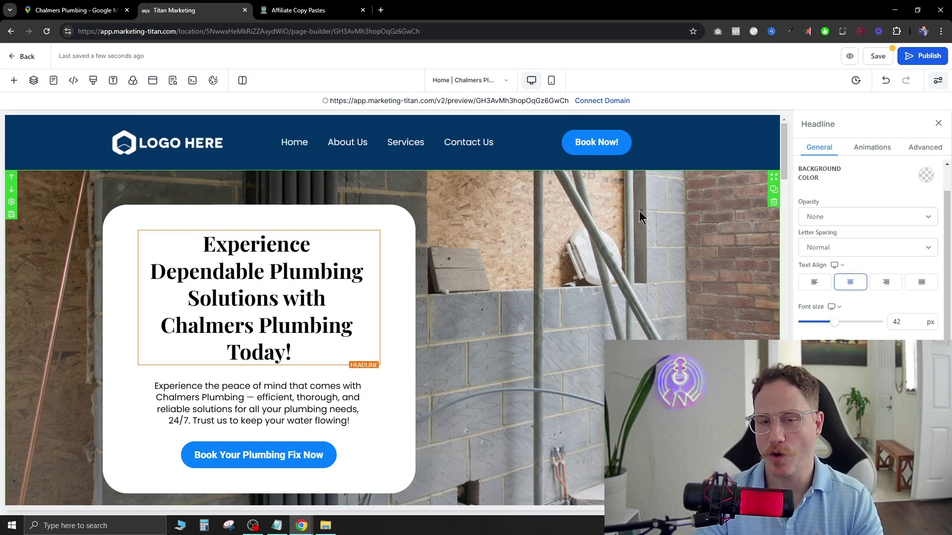
click(849, 56)
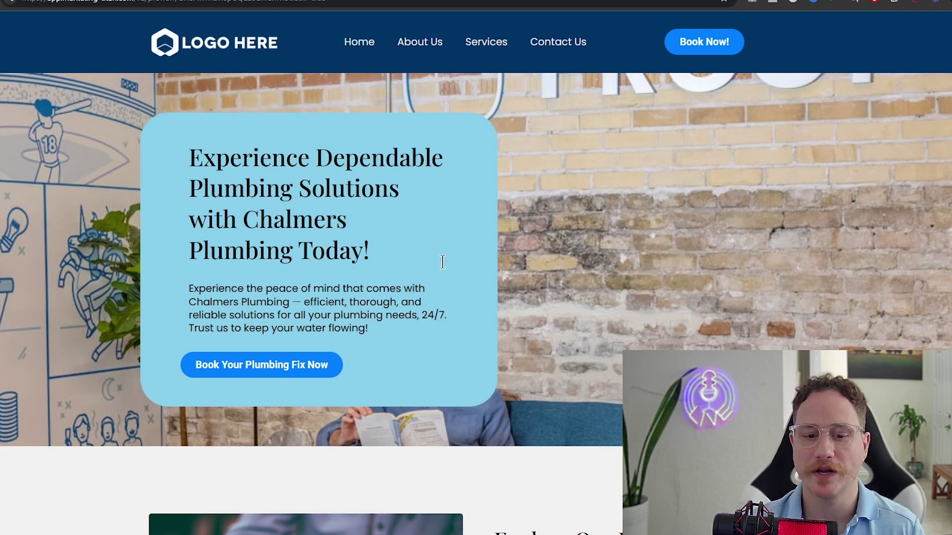
scroll(586, 169, down, 15)
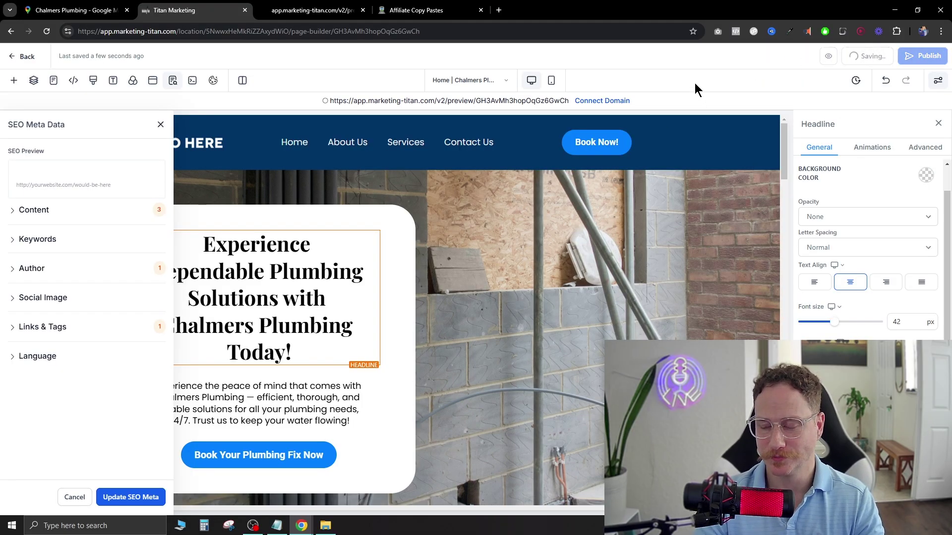
click(846, 60)
Scroll the preview down to Testimonials and back up until the Fix Leaks Fast! pop-up appears.
scroll(596, 242, down, 10)
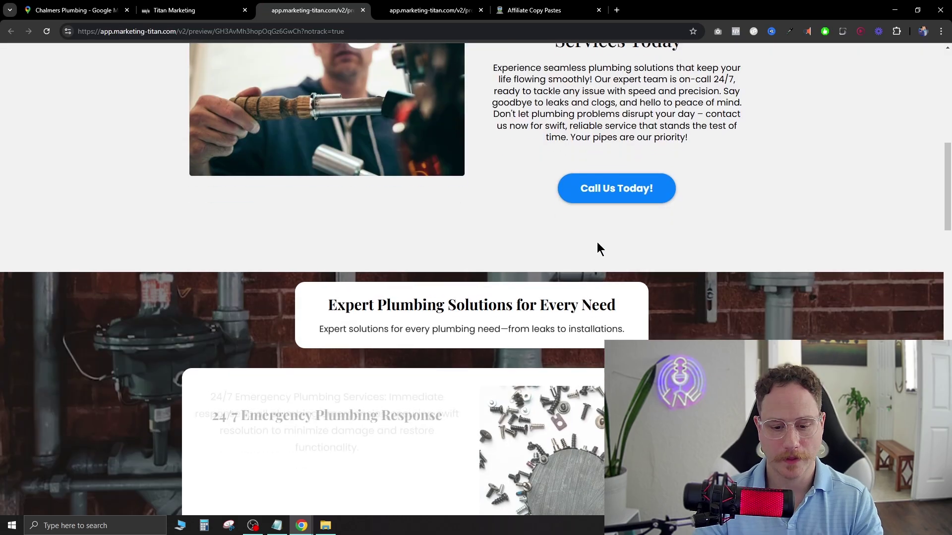
scroll(604, 217, down, 10)
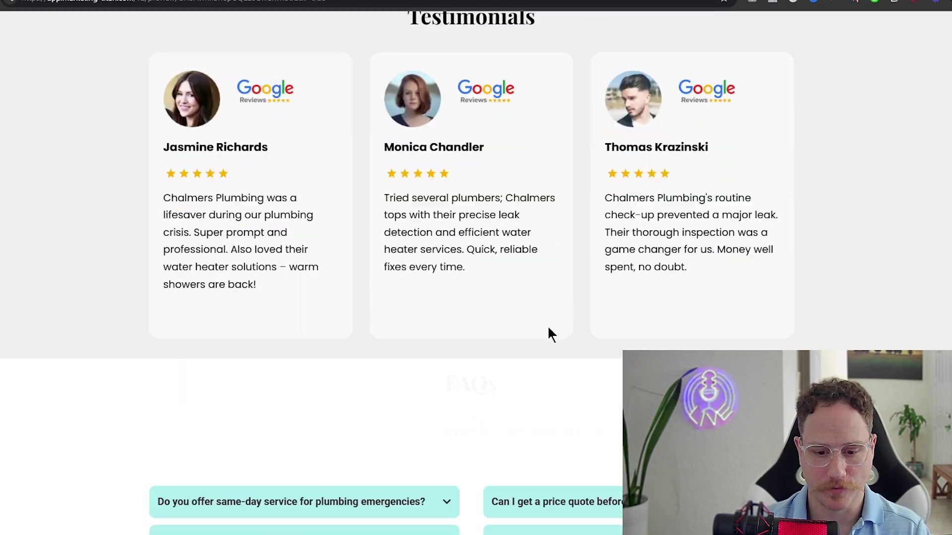
scroll(425, 272, up, 10)
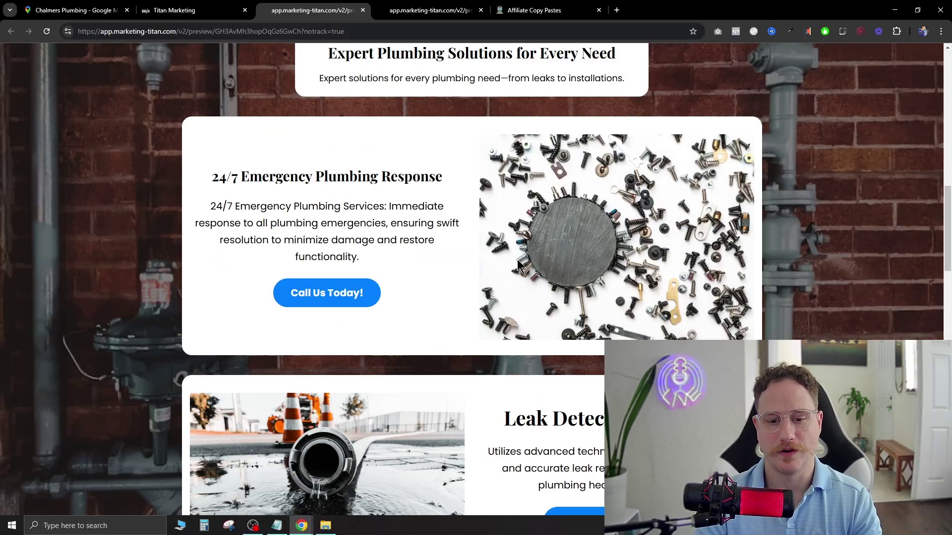
scroll(518, 265, up, 10)
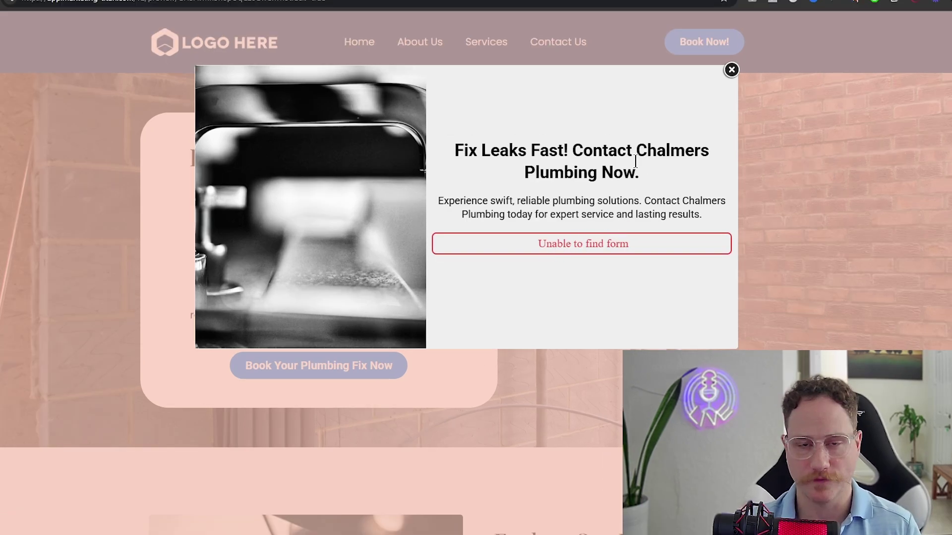
Close the Fix Leaks Fast! pop-up, reload the preview with F5, and trigger it again.
drag(639, 173, 458, 151)
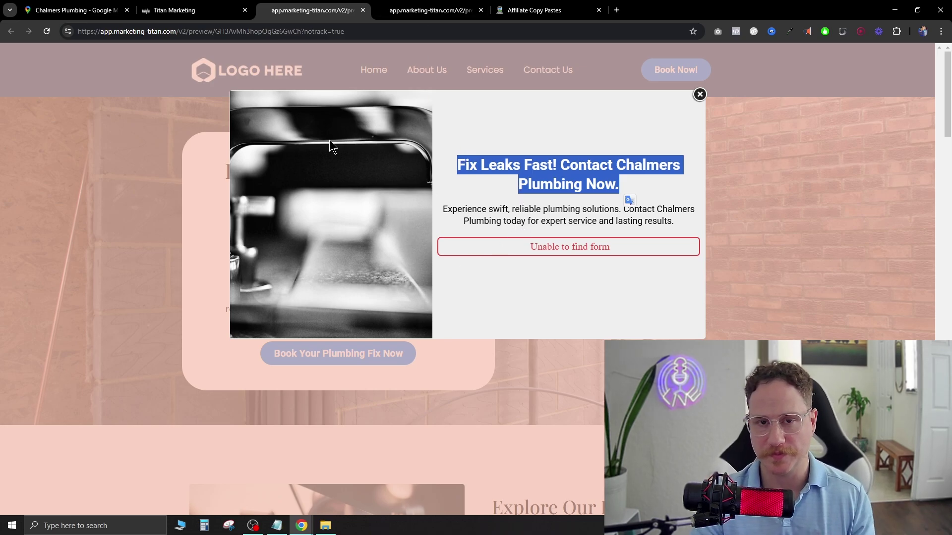
click(699, 94)
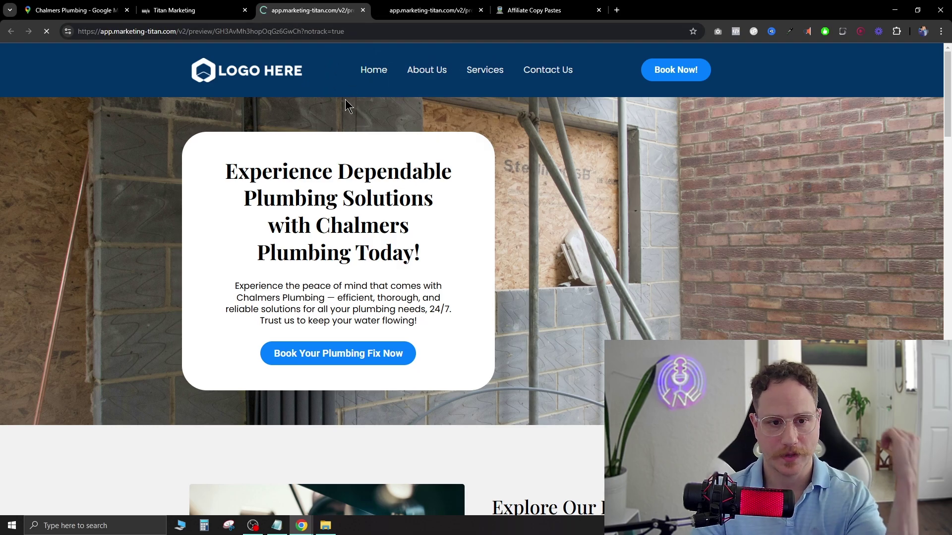
key(F5)
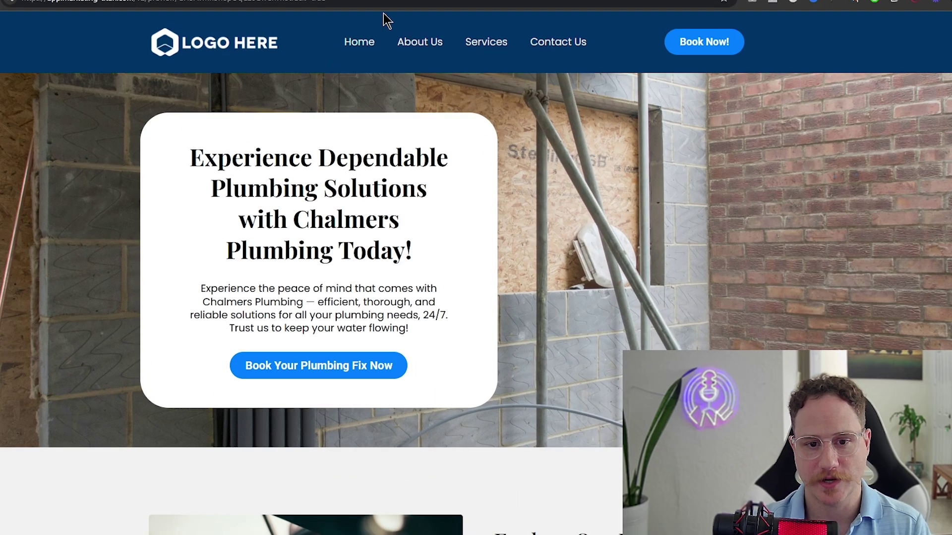
mouse_move(386, 1)
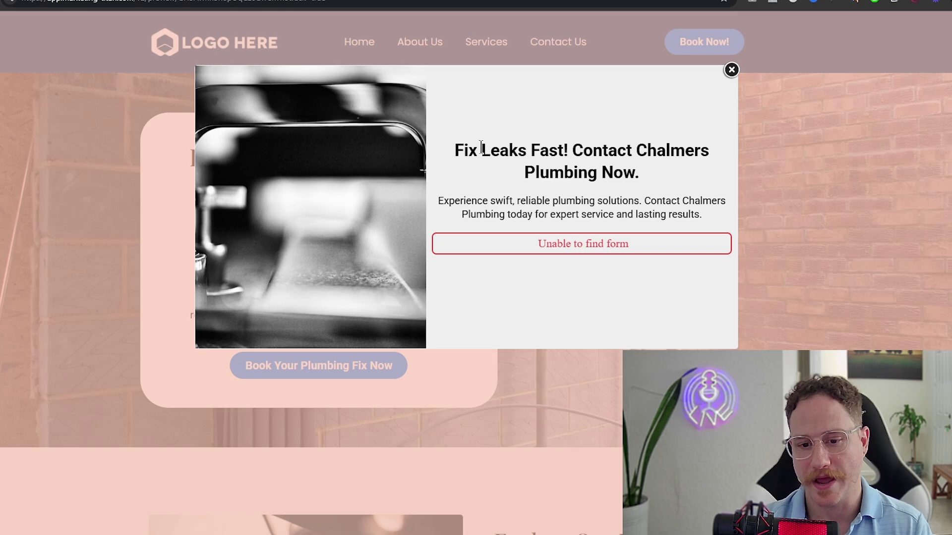
drag(455, 149, 635, 220)
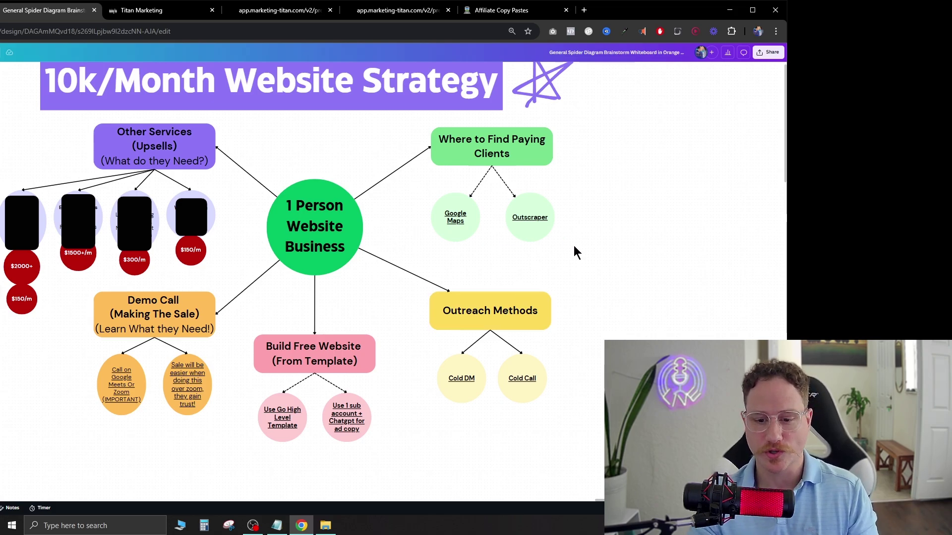
click(524, 223)
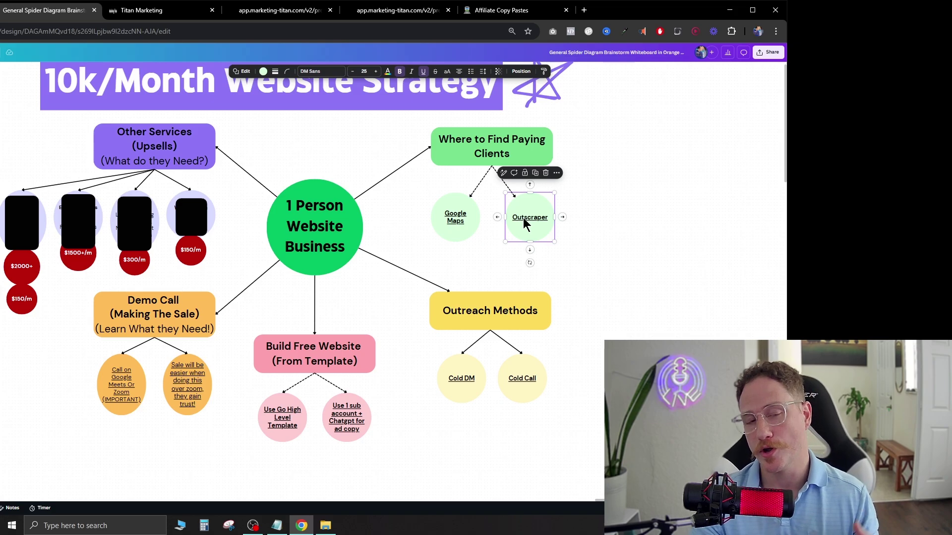
click(596, 278)
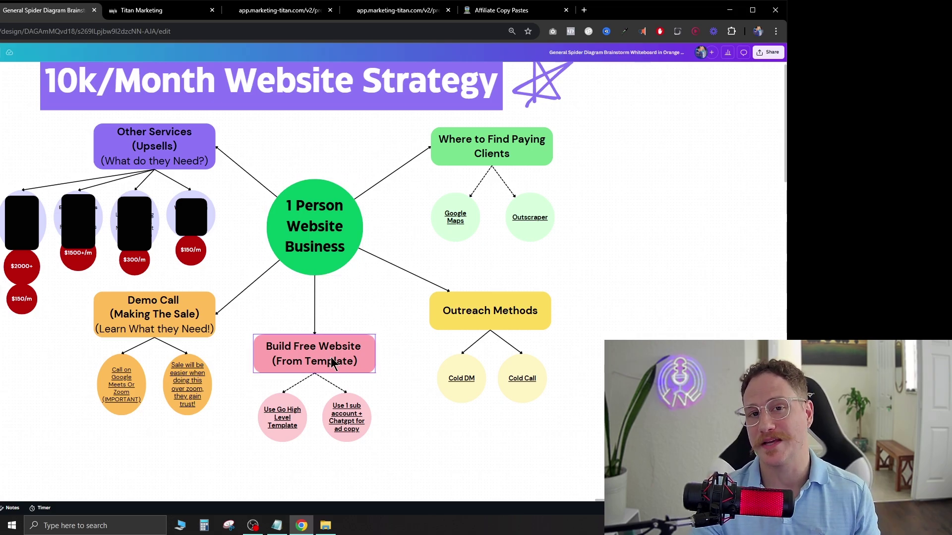
scroll(262, 326, left, 1)
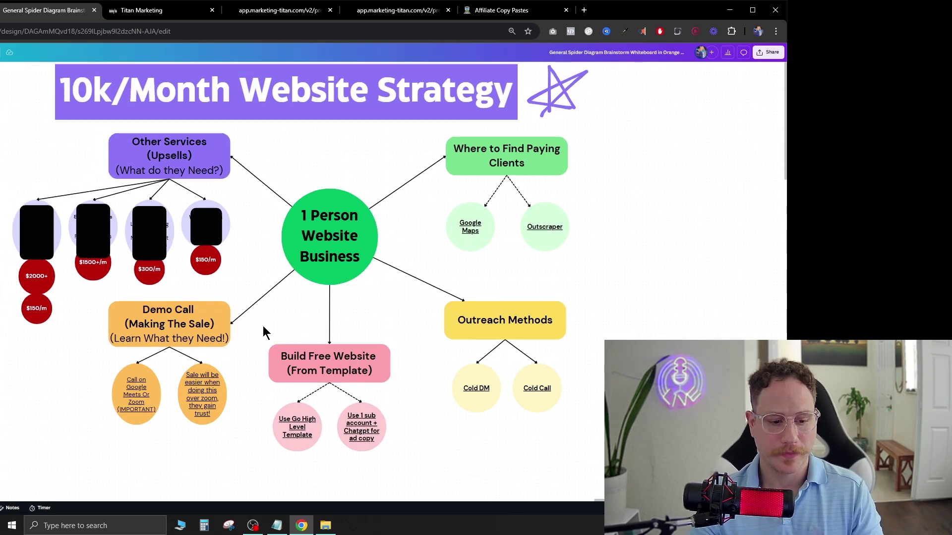